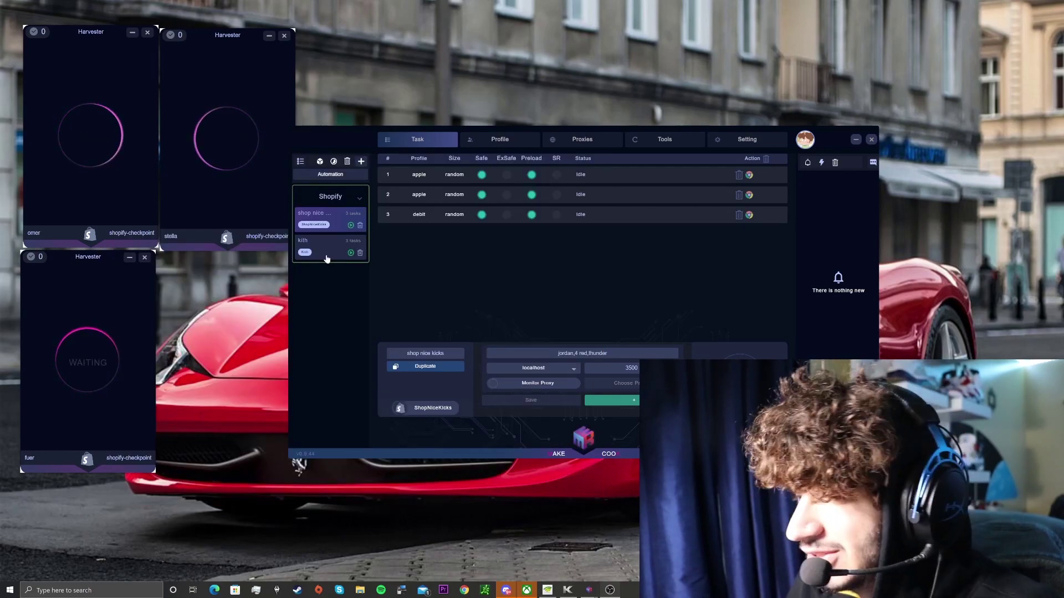
# - Start all tasks in the shop nice kicks and kith Shopify task groups
pyautogui.click(327, 258)
pyautogui.click(336, 217)
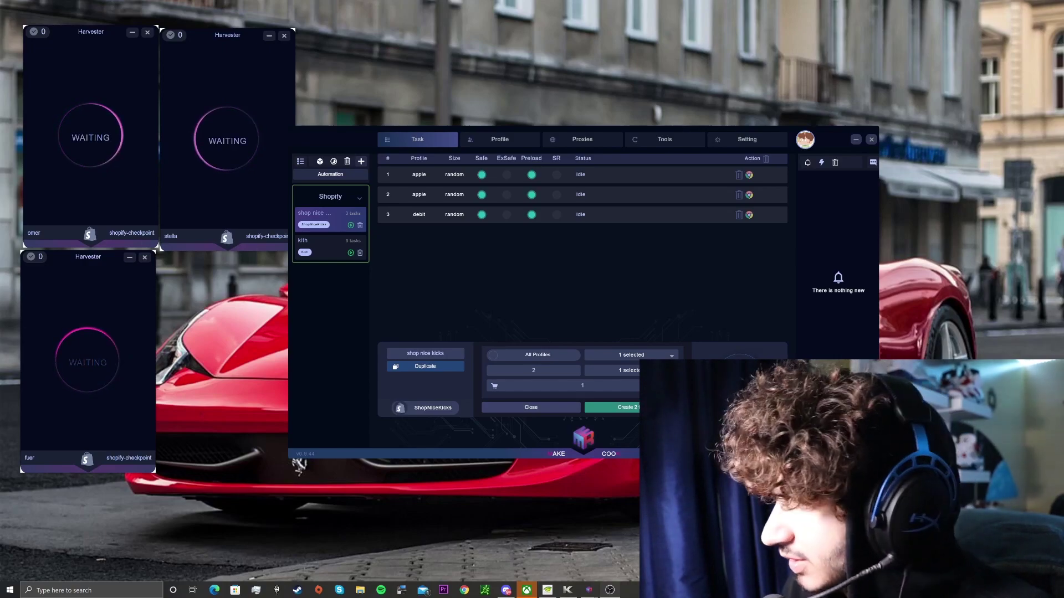
pyautogui.click(351, 225)
pyautogui.click(350, 253)
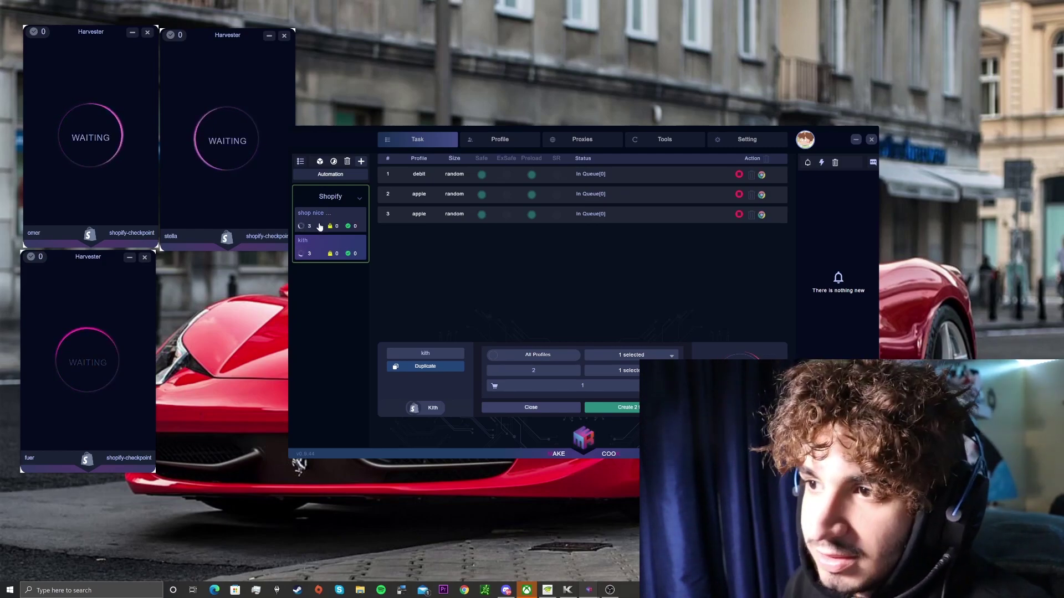
# - Check the task statuses of the shop nice kicks and kith groups
pyautogui.click(319, 226)
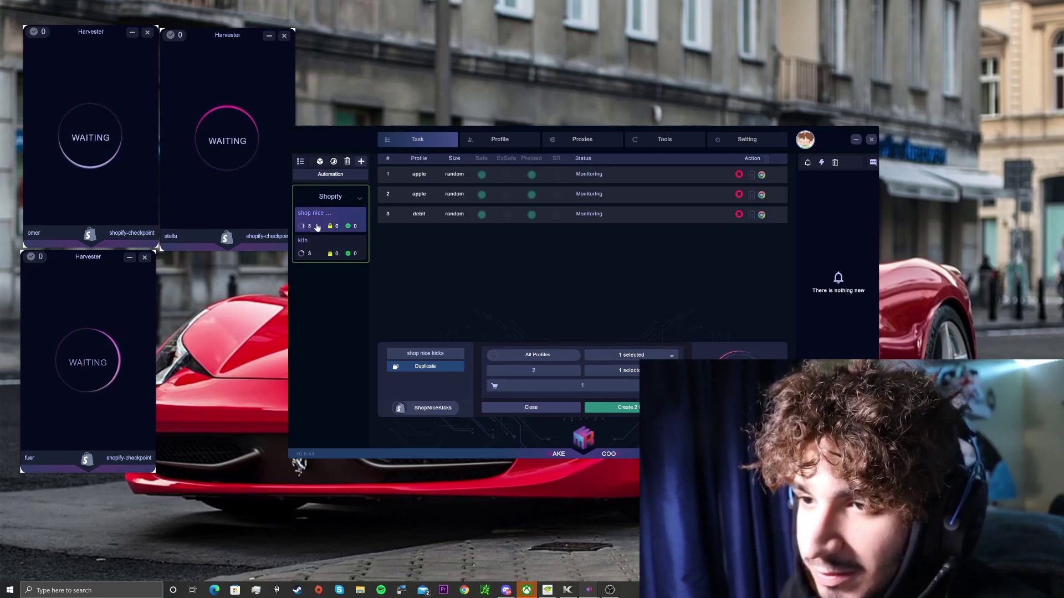
pyautogui.click(318, 248)
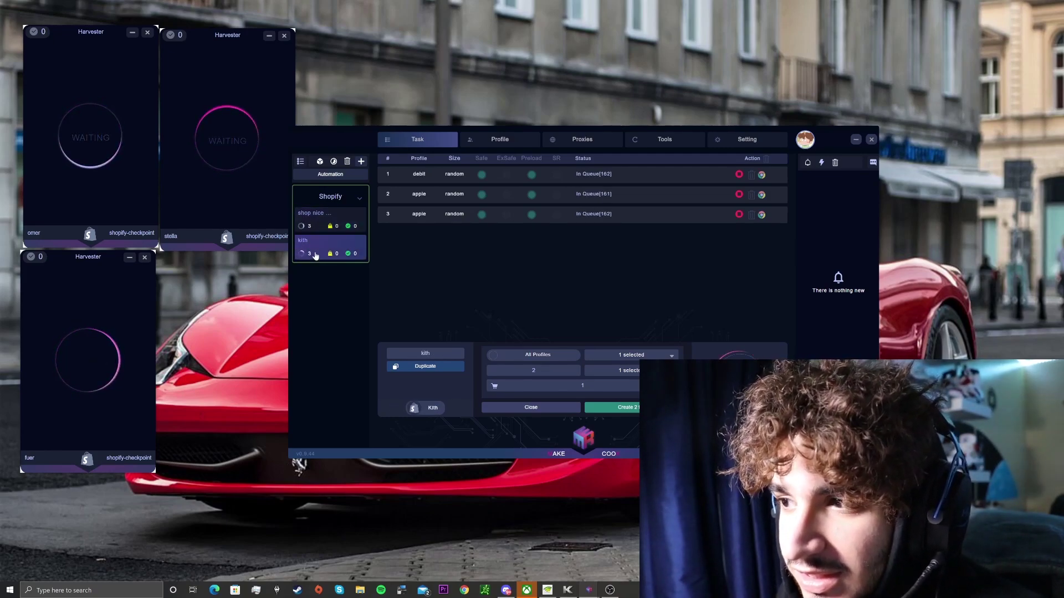
pyautogui.click(318, 219)
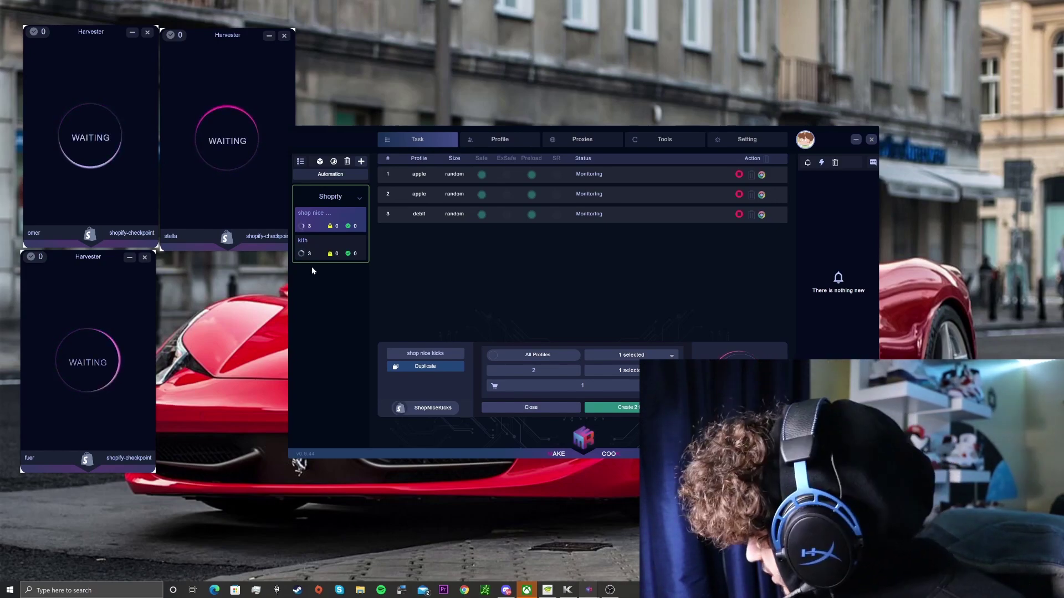
# - Mass-edit the task groups to a monitor delay of 2222, and review the tasks in both groups
pyautogui.click(316, 242)
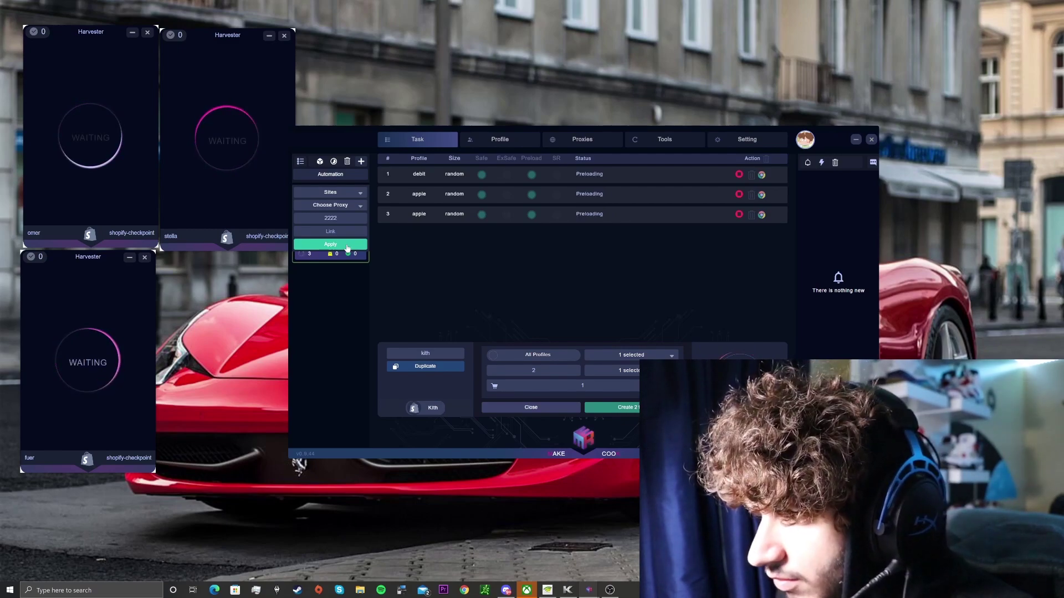
pyautogui.click(347, 244)
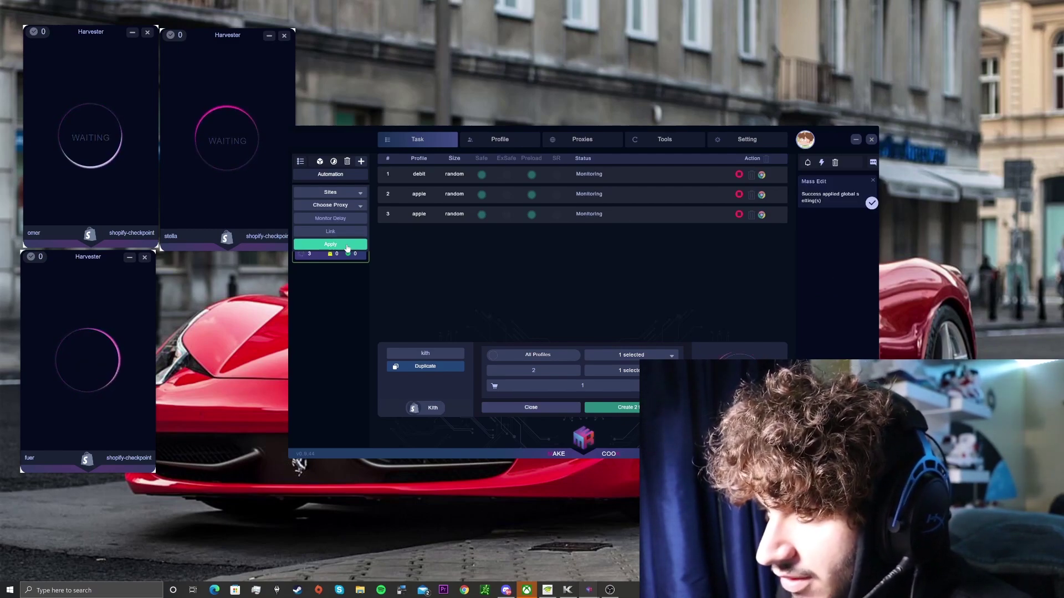
pyautogui.click(359, 195)
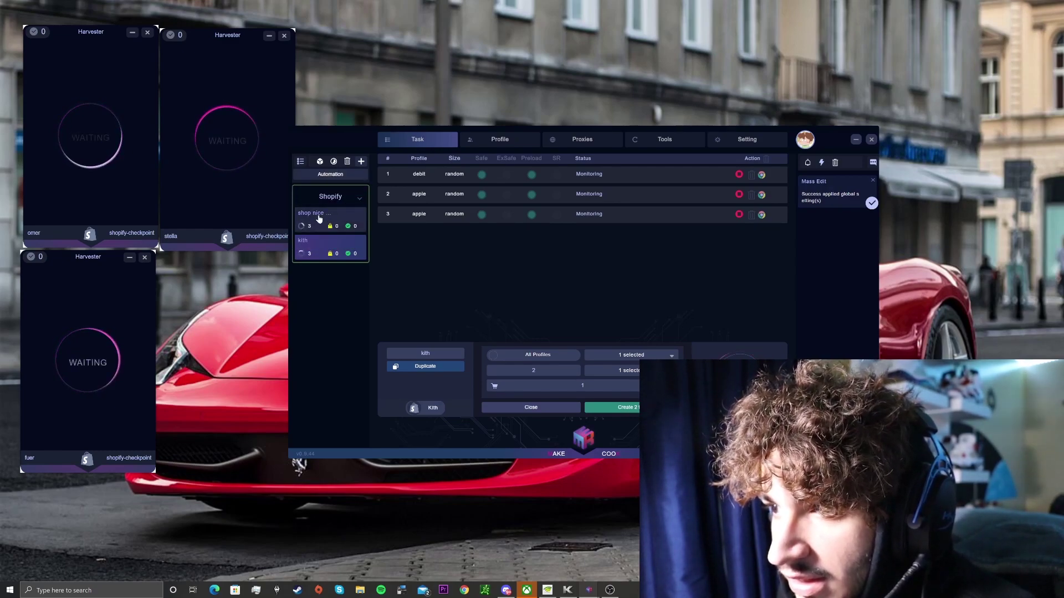
pyautogui.click(318, 219)
pyautogui.click(327, 244)
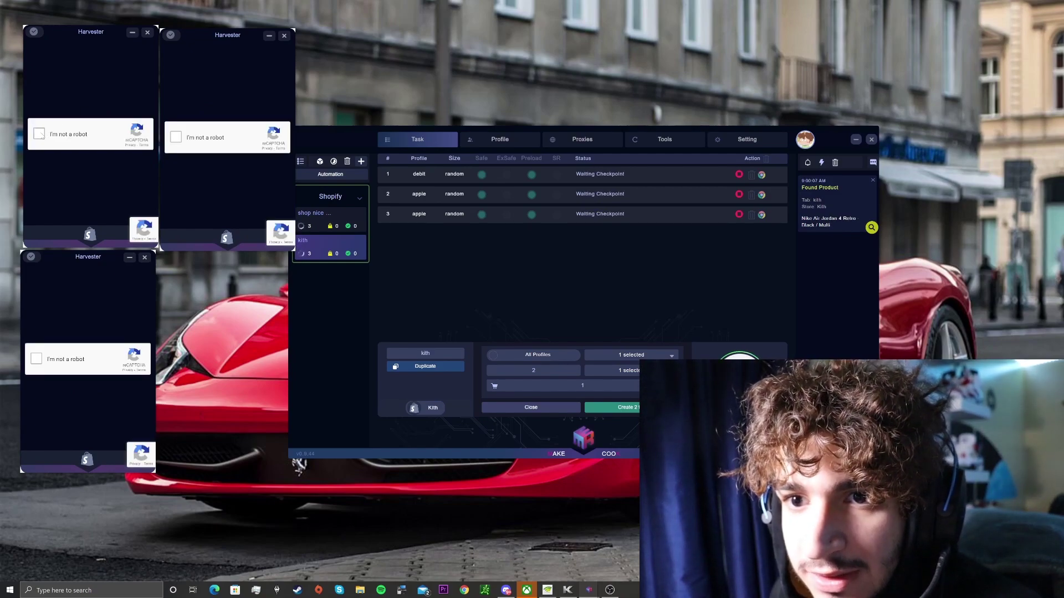
# - Start the reCAPTCHA check in the second harvester and submit a car image selection in the first harvester's challenge
pyautogui.click(176, 139)
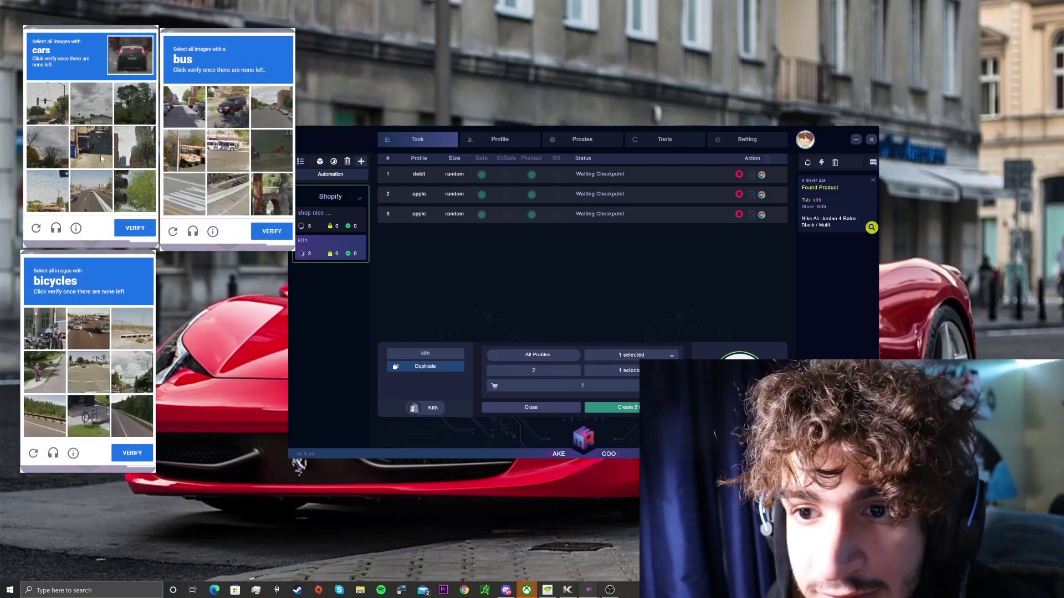
pyautogui.click(97, 155)
pyautogui.click(135, 227)
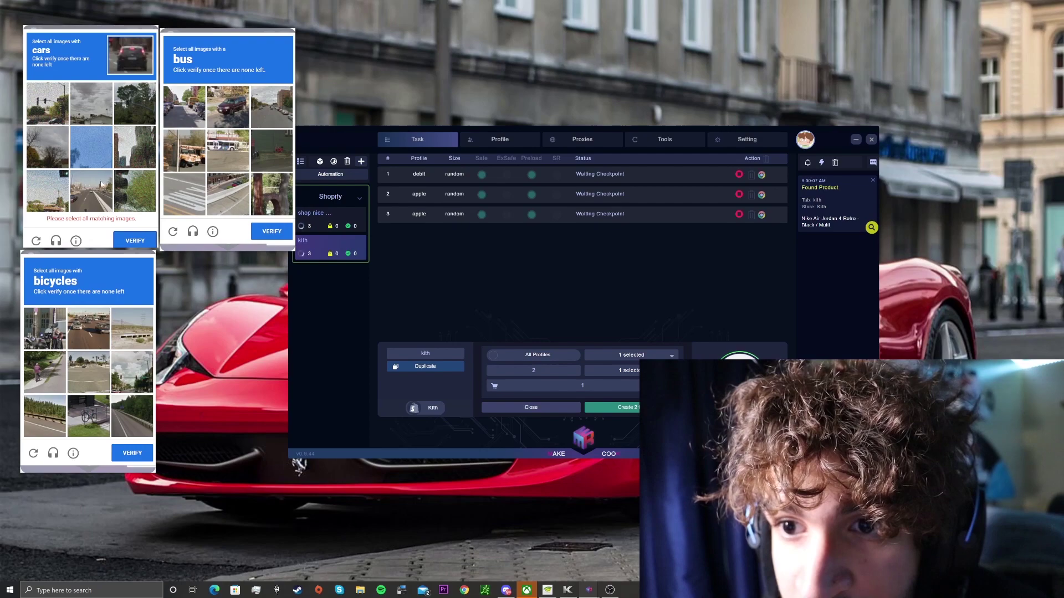
# - Select the bus images in the second harvester's challenge, including those in the replacement image set
pyautogui.click(187, 153)
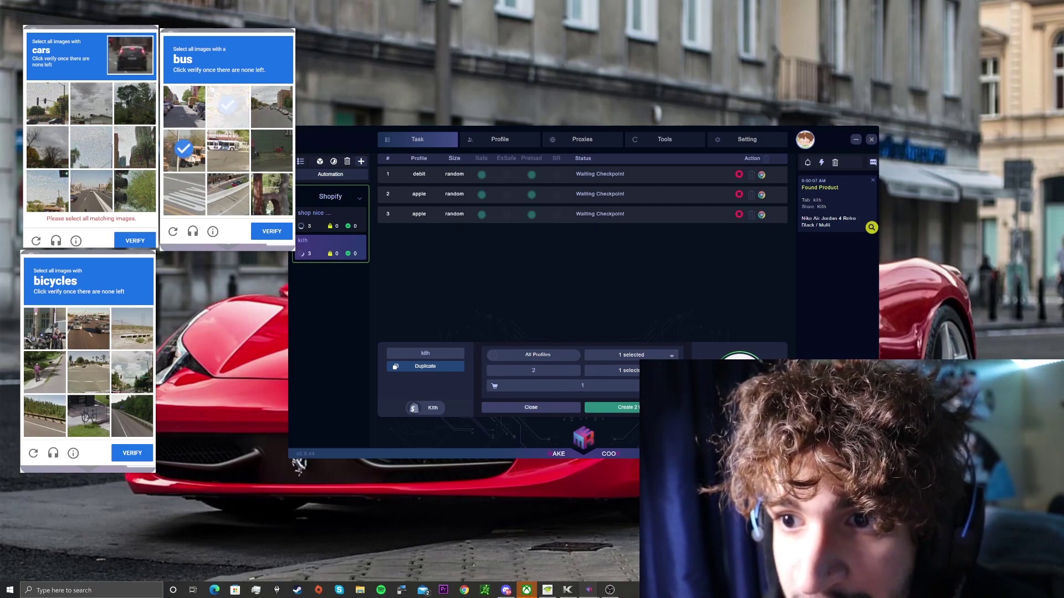
pyautogui.click(227, 150)
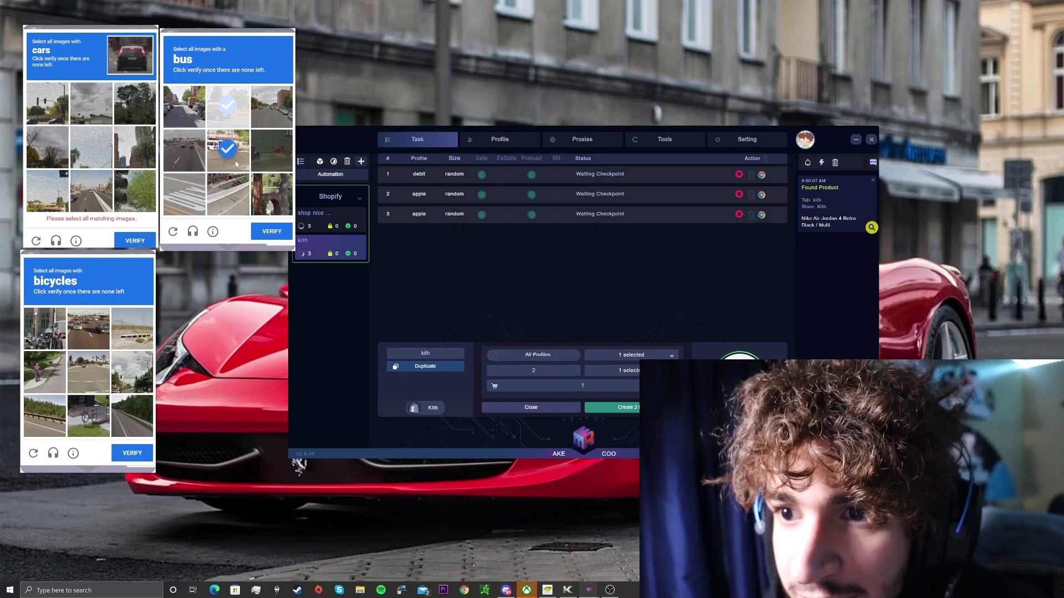
pyautogui.click(184, 107)
pyautogui.click(271, 231)
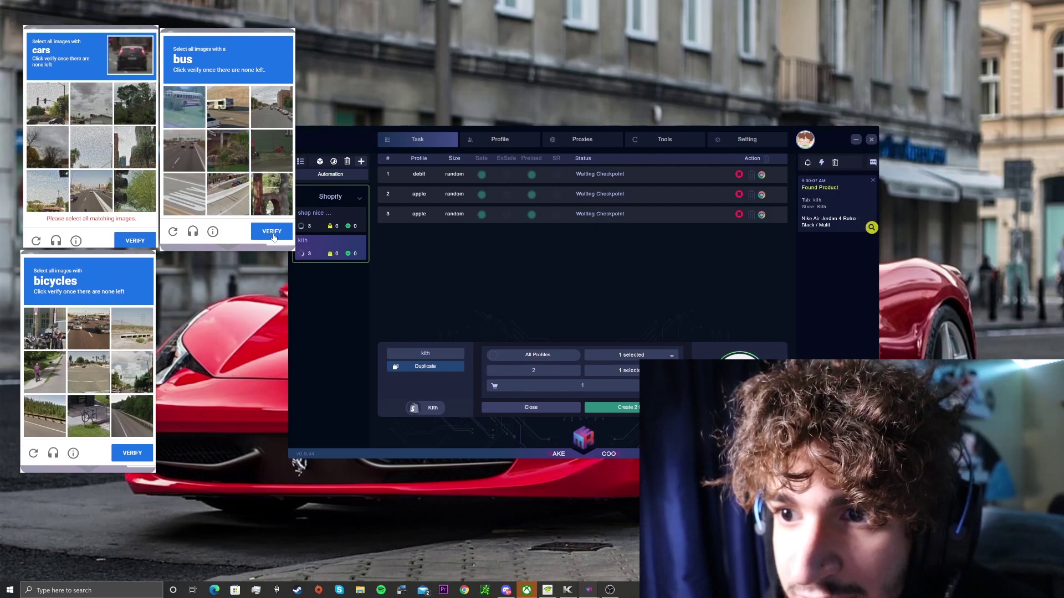
pyautogui.click(227, 106)
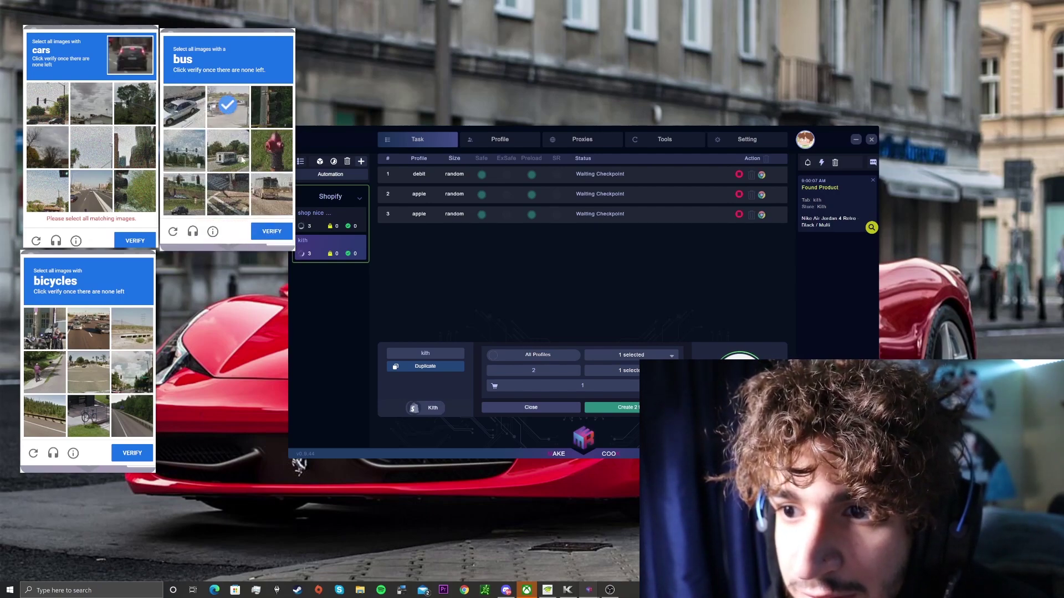
pyautogui.click(271, 194)
pyautogui.click(225, 155)
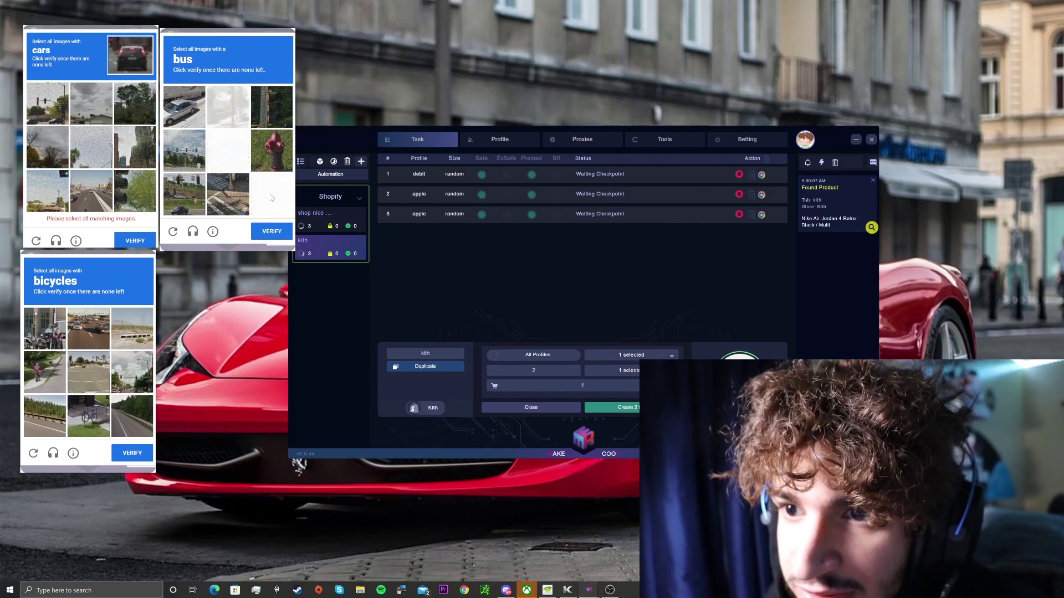
# - Select the remaining car images in the first harvester's challenge and submit them for verification
pyautogui.click(47, 104)
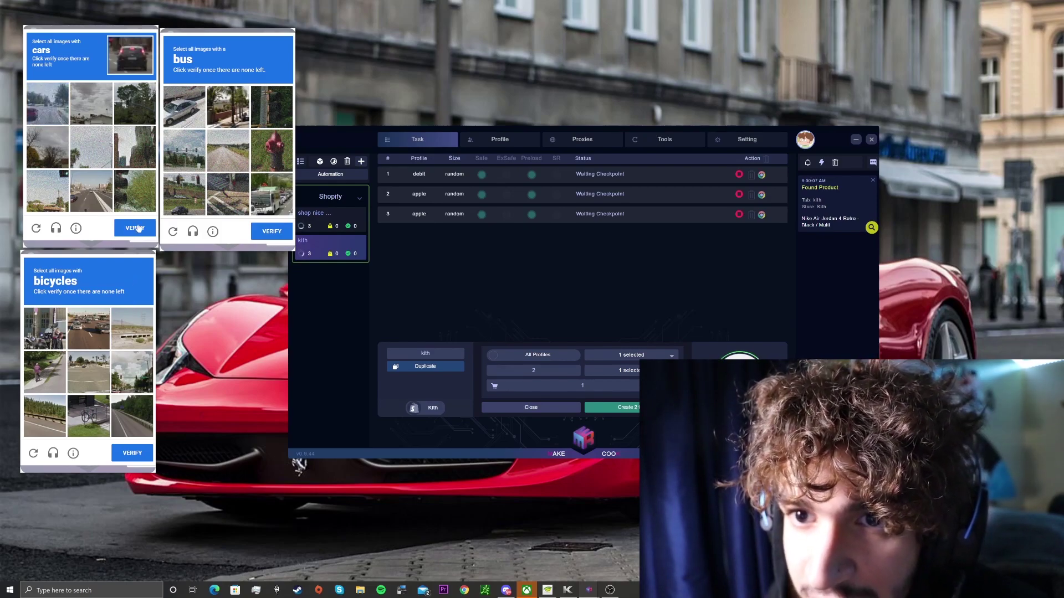
pyautogui.click(59, 113)
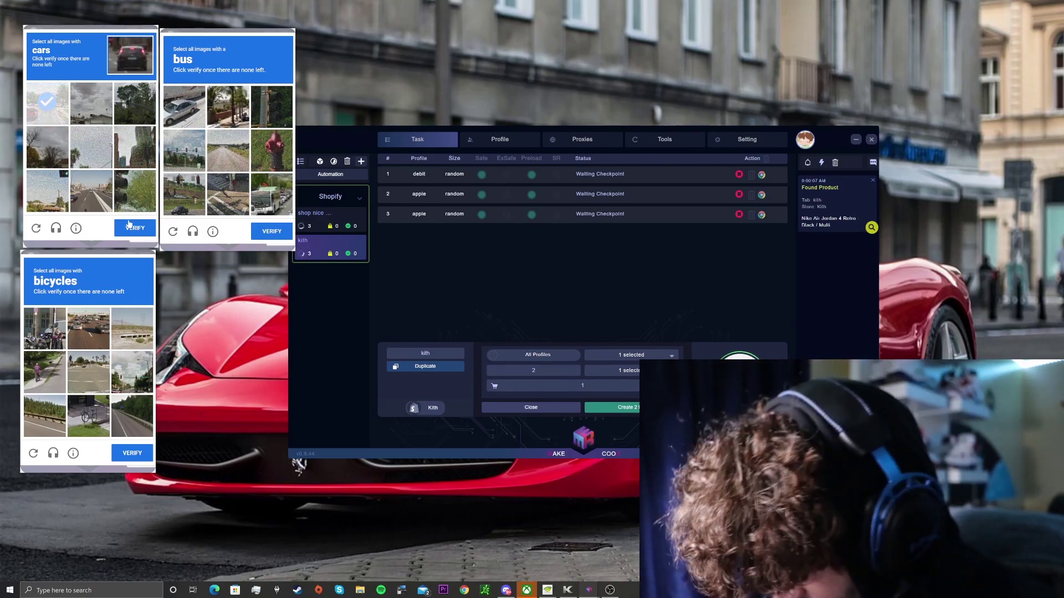
pyautogui.click(129, 226)
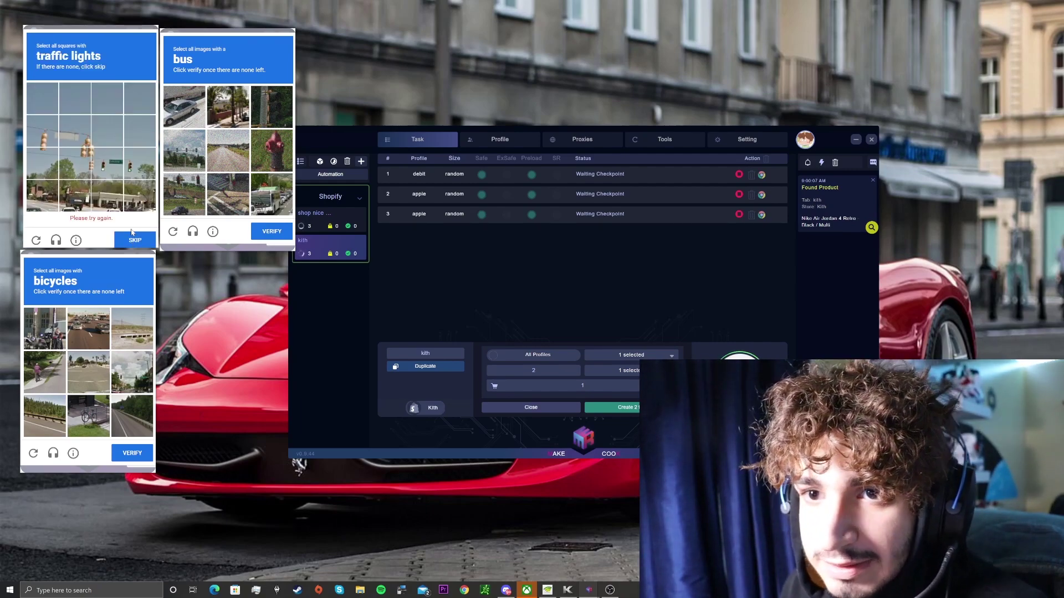
# - Mark the squares containing traffic lights in the first harvester's challenge and submit them
pyautogui.click(56, 133)
pyautogui.click(74, 131)
pyautogui.click(106, 163)
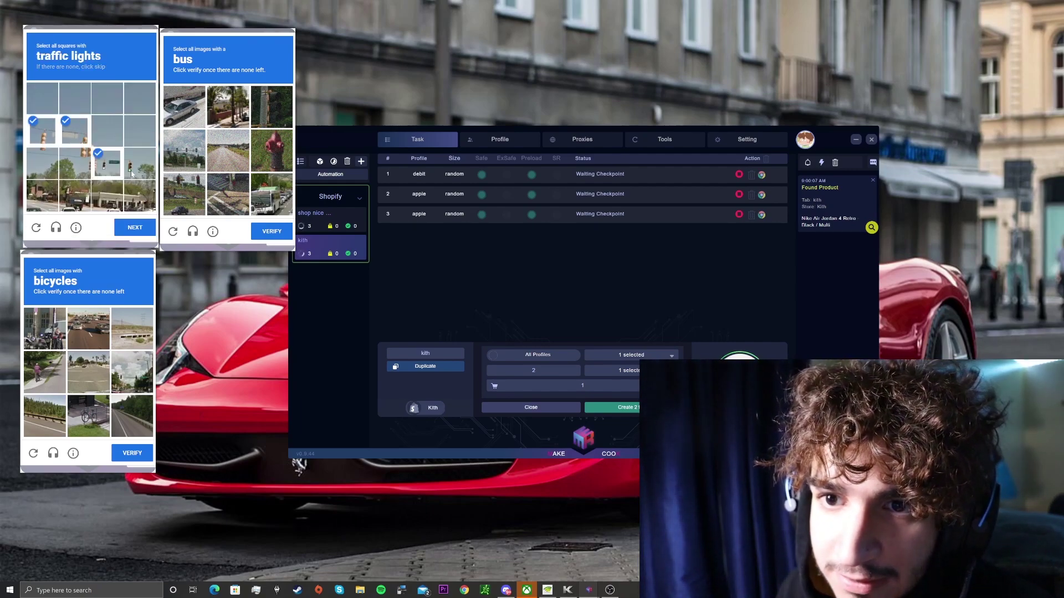
pyautogui.click(139, 164)
pyautogui.click(137, 228)
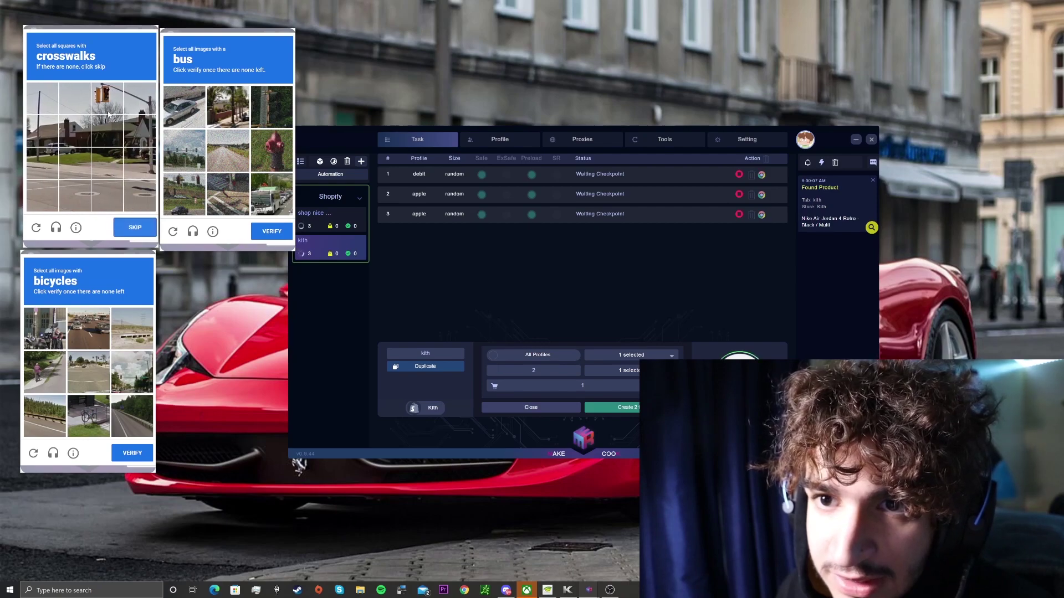
# - Mark the crosswalk squares in the lower half of the street-corner picture and submit them
pyautogui.click(106, 100)
pyautogui.click(105, 94)
pyautogui.click(42, 196)
pyautogui.click(42, 163)
pyautogui.click(75, 163)
pyautogui.click(107, 166)
pyautogui.click(75, 196)
pyautogui.click(133, 228)
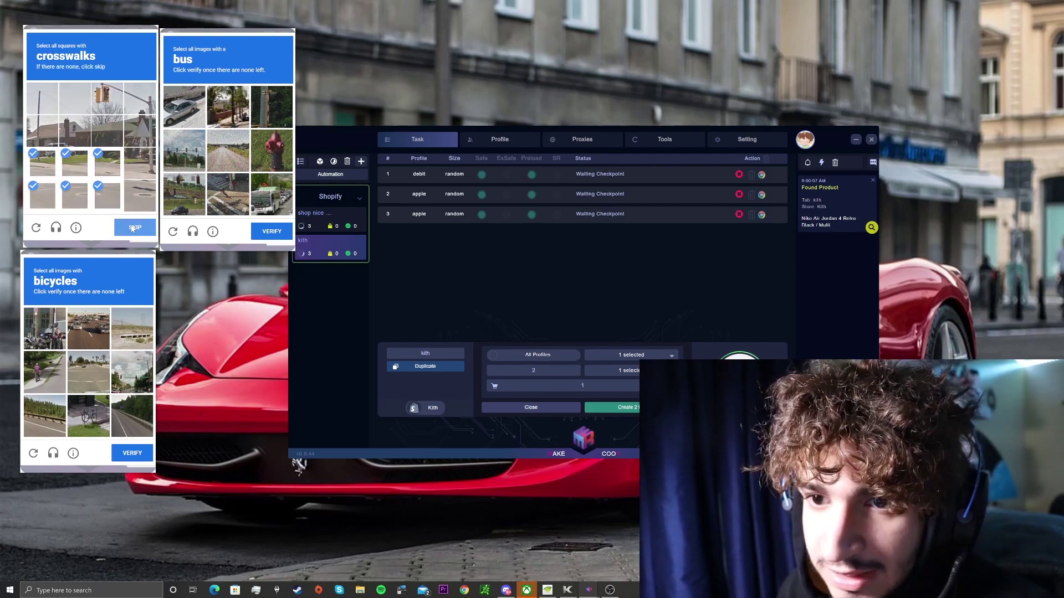
# - Mark the squares crossed by the painted stripe in the close-up pavement crosswalk picture and submit them
pyautogui.click(42, 195)
pyautogui.click(74, 195)
pyautogui.click(75, 163)
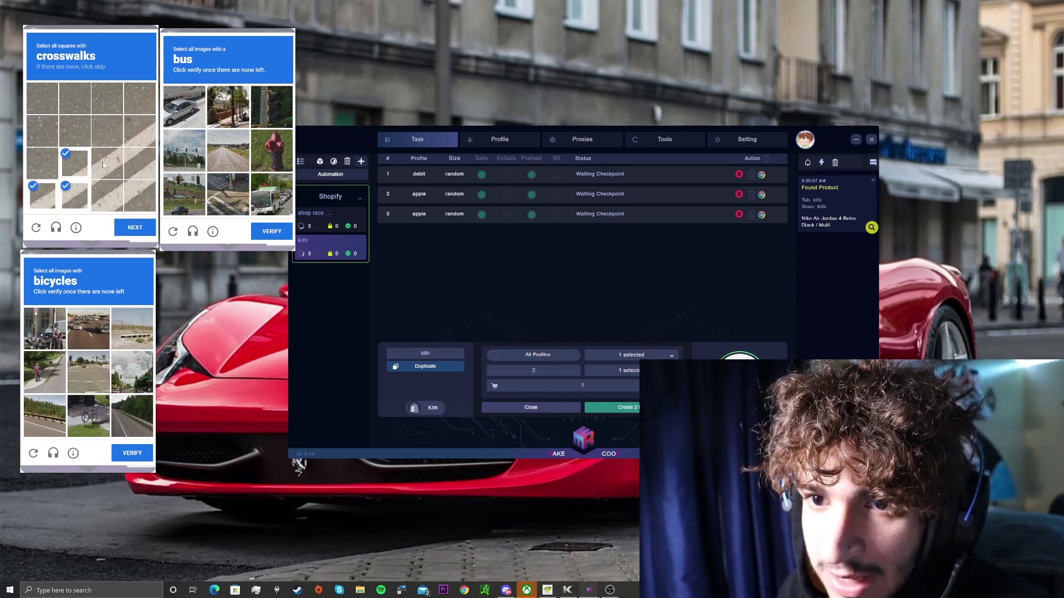
pyautogui.click(102, 162)
pyautogui.click(107, 195)
pyautogui.click(139, 196)
pyautogui.click(135, 161)
pyautogui.click(135, 227)
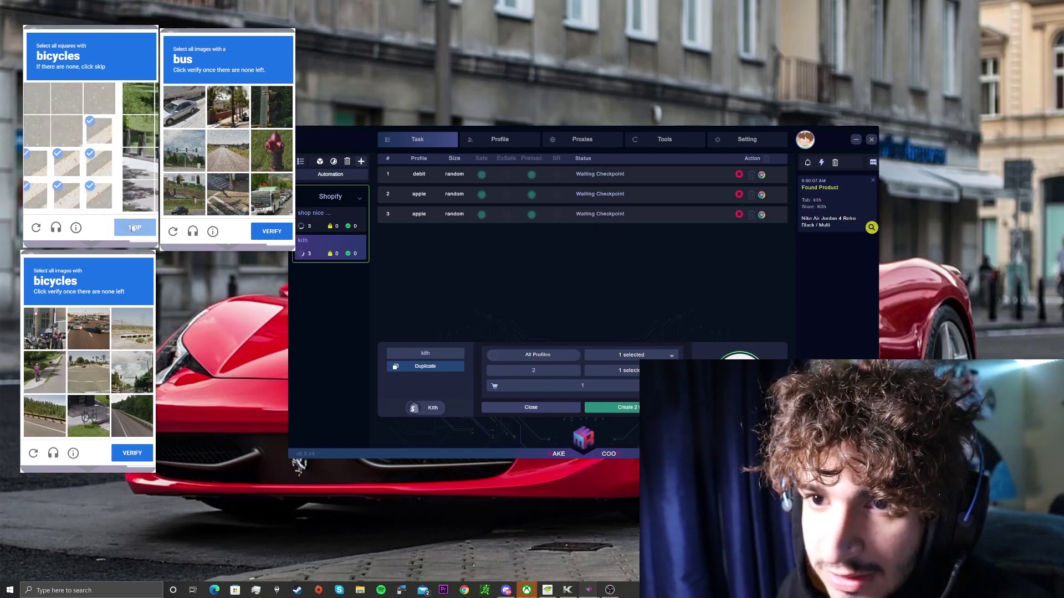
# - Mark the six squares covering the bicycles on the park path and submit them
pyautogui.click(78, 157)
pyautogui.click(77, 133)
pyautogui.click(107, 132)
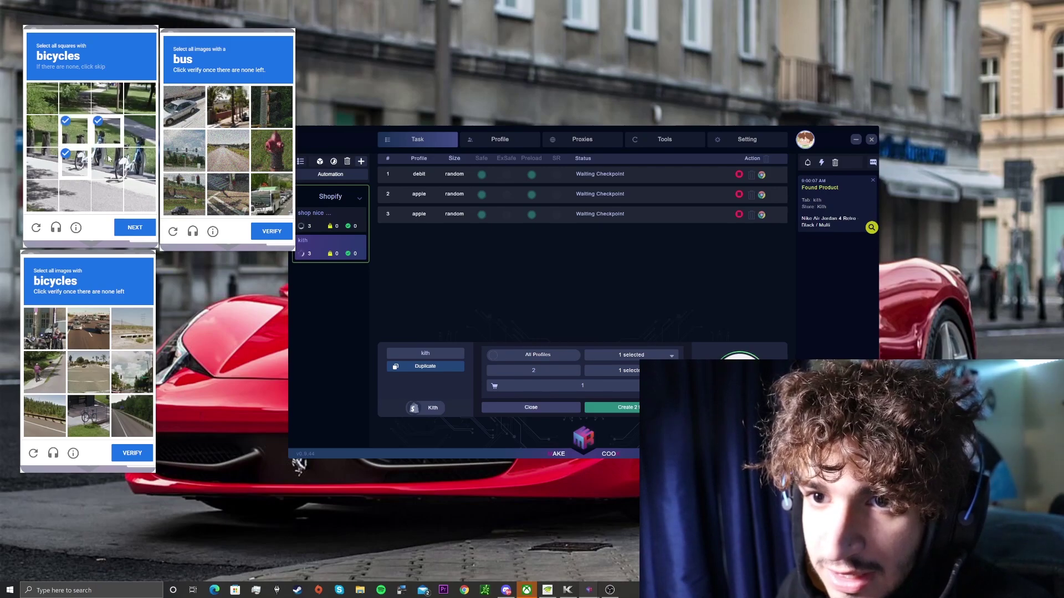
pyautogui.click(107, 163)
pyautogui.click(140, 163)
pyautogui.click(140, 133)
pyautogui.click(136, 227)
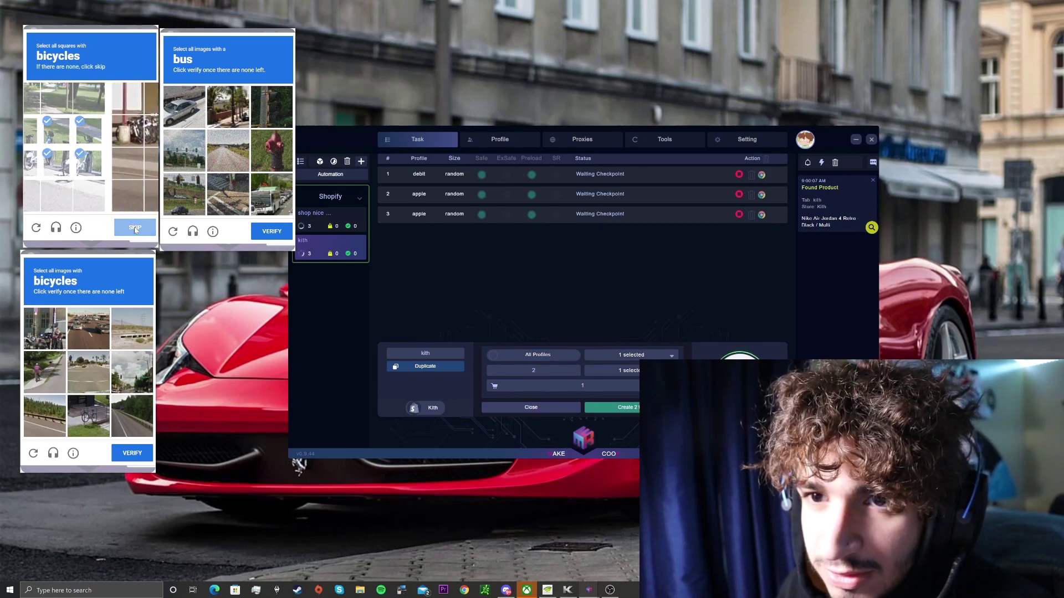
# - Mark the four upper-left squares with bicycles beside the building and verify the selection
pyautogui.click(42, 131)
pyautogui.click(75, 130)
pyautogui.click(74, 100)
pyautogui.click(42, 99)
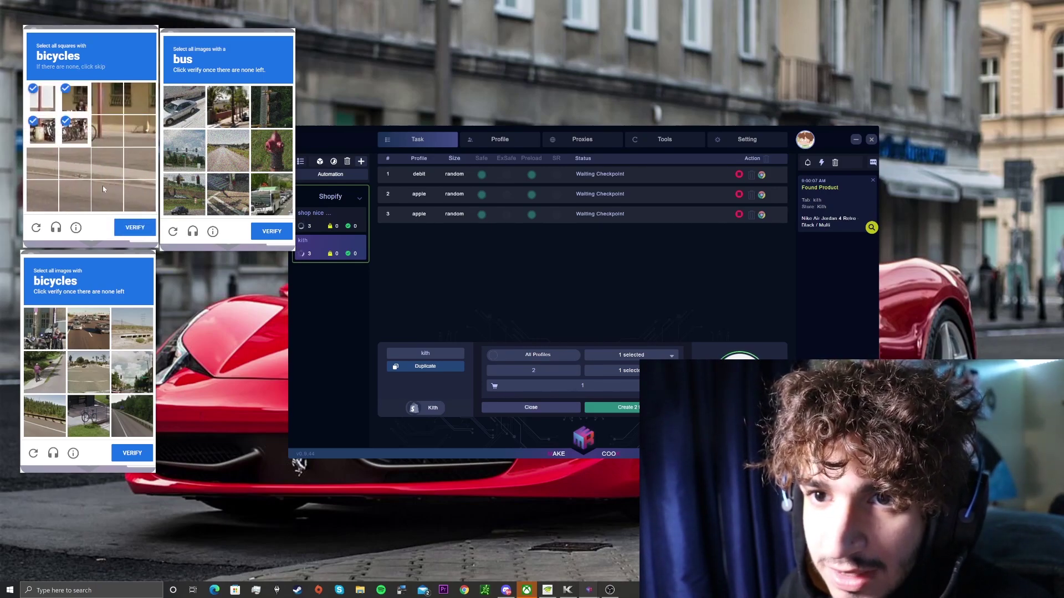
pyautogui.click(136, 227)
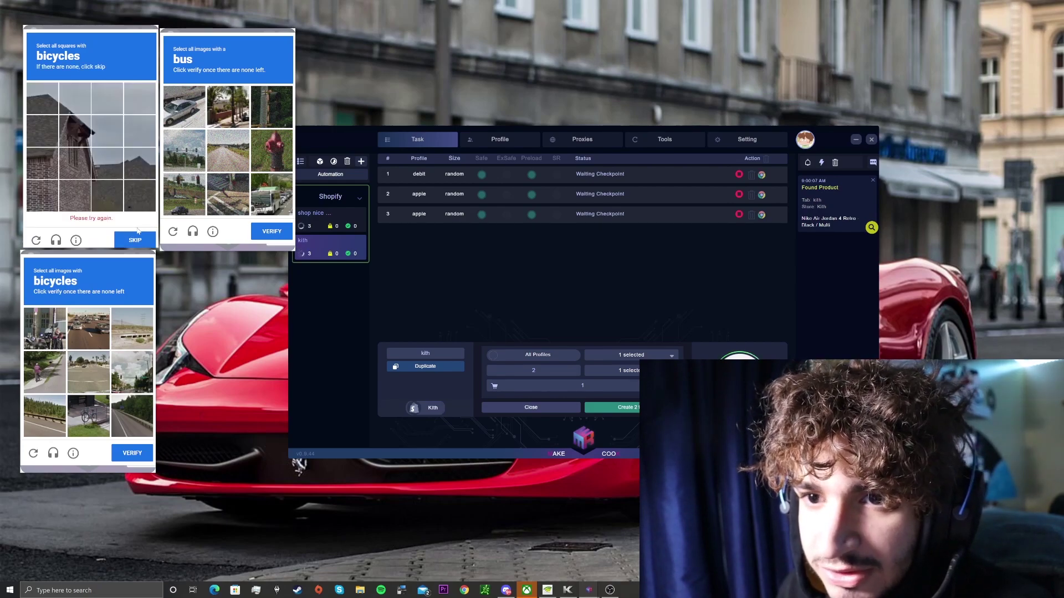
# - Skip the bicycle picture of the brick house, then mark and submit the third-row squares in the traffic lights picture
pyautogui.click(133, 237)
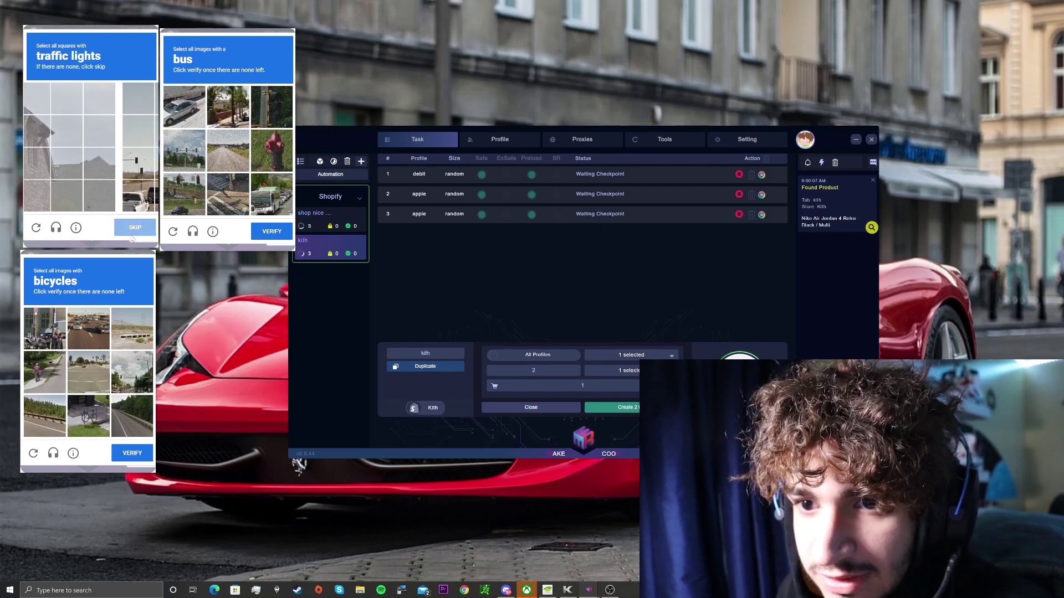
pyautogui.click(42, 163)
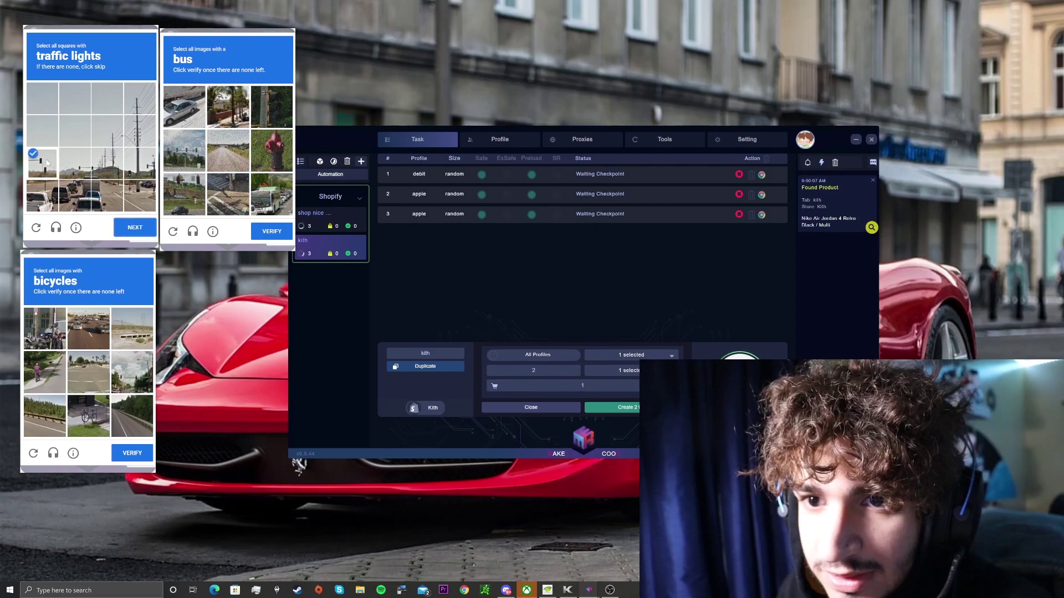
pyautogui.click(75, 163)
pyautogui.click(107, 163)
pyautogui.click(140, 163)
pyautogui.click(136, 227)
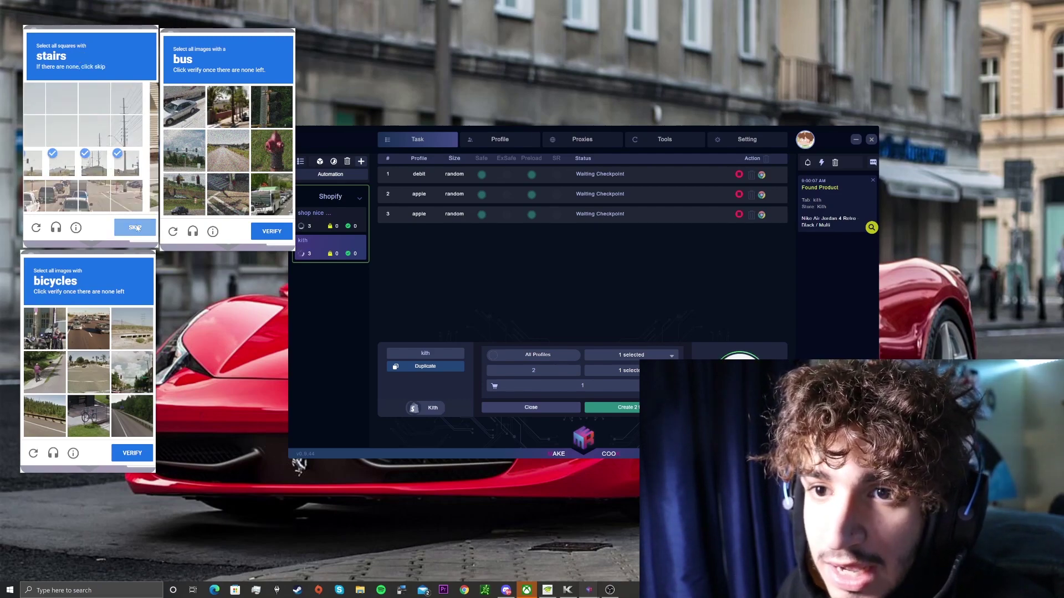
# - Mark the squares covering the stairs in front of the house doors and submit them
pyautogui.click(77, 188)
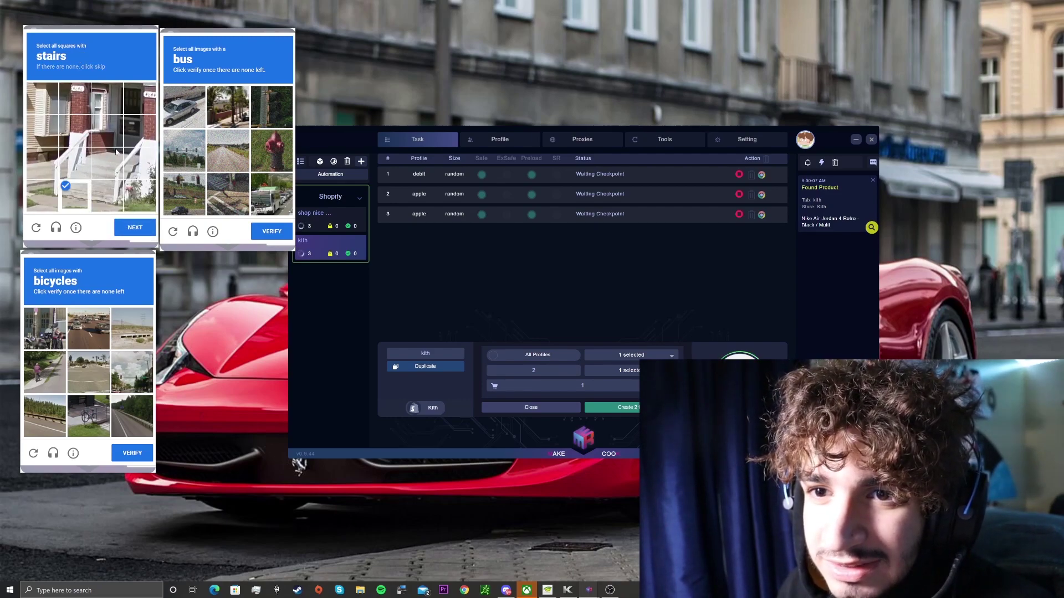
pyautogui.click(107, 132)
pyautogui.click(107, 163)
pyautogui.click(107, 195)
pyautogui.click(76, 158)
pyautogui.click(75, 131)
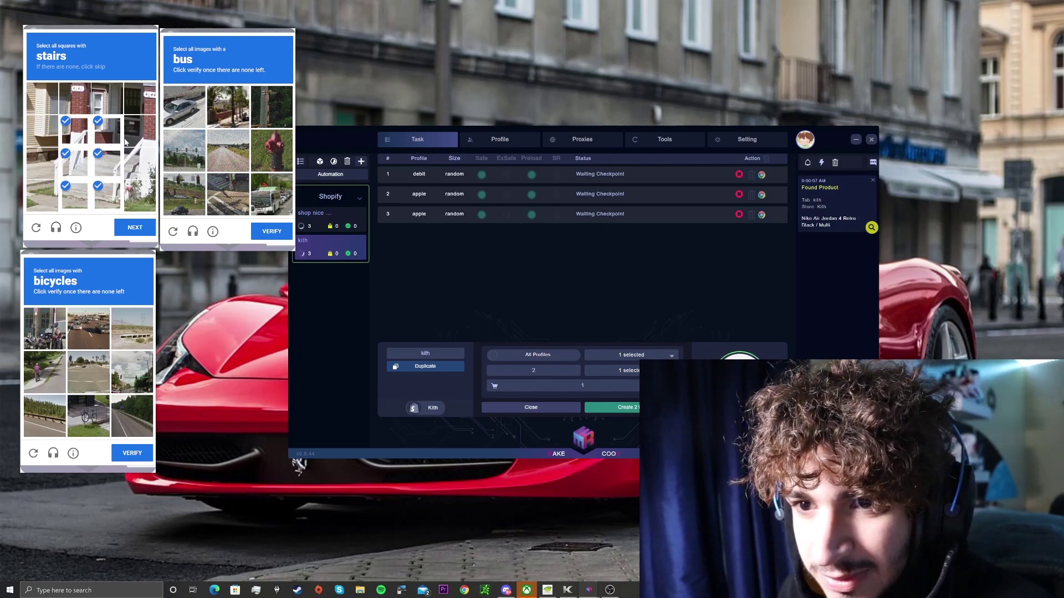
pyautogui.click(139, 131)
pyautogui.click(140, 164)
pyautogui.click(136, 230)
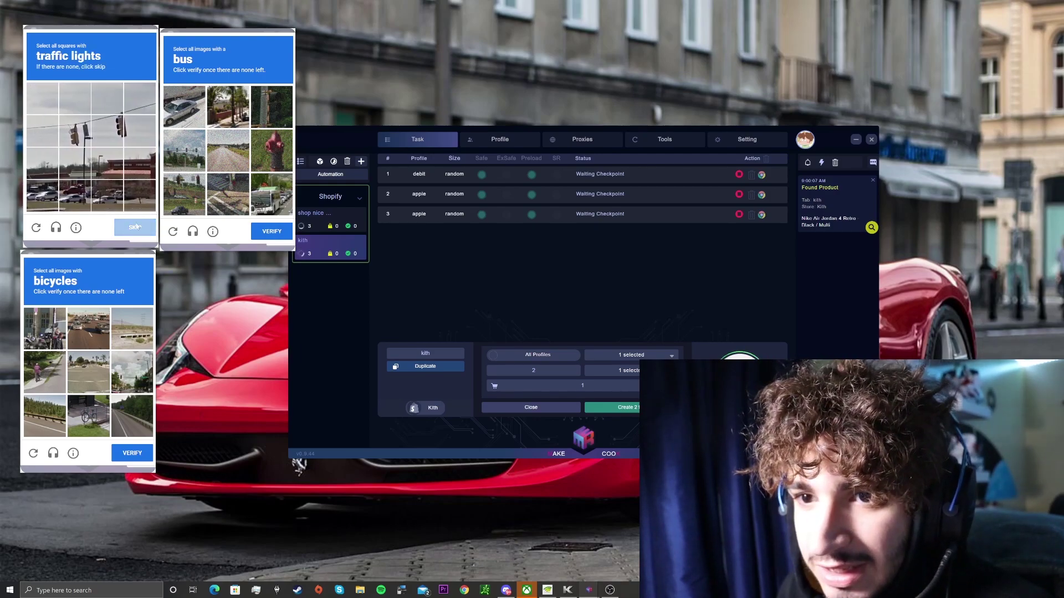
# - Mark the squares covering the traffic lights hanging above the red building and submit them
pyautogui.click(74, 130)
pyautogui.click(66, 89)
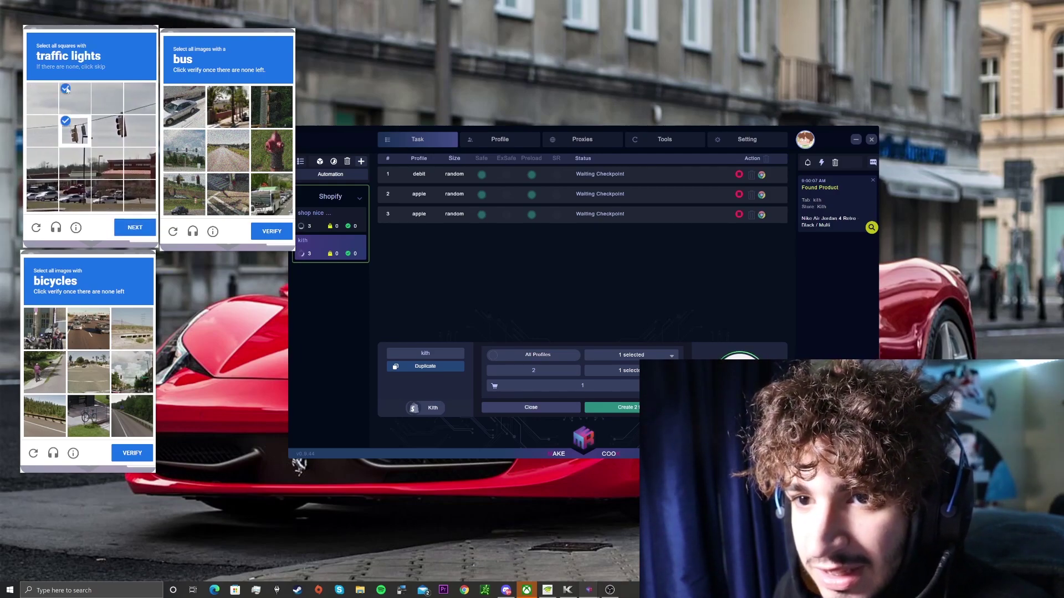
pyautogui.click(138, 136)
pyautogui.click(136, 100)
pyautogui.click(132, 229)
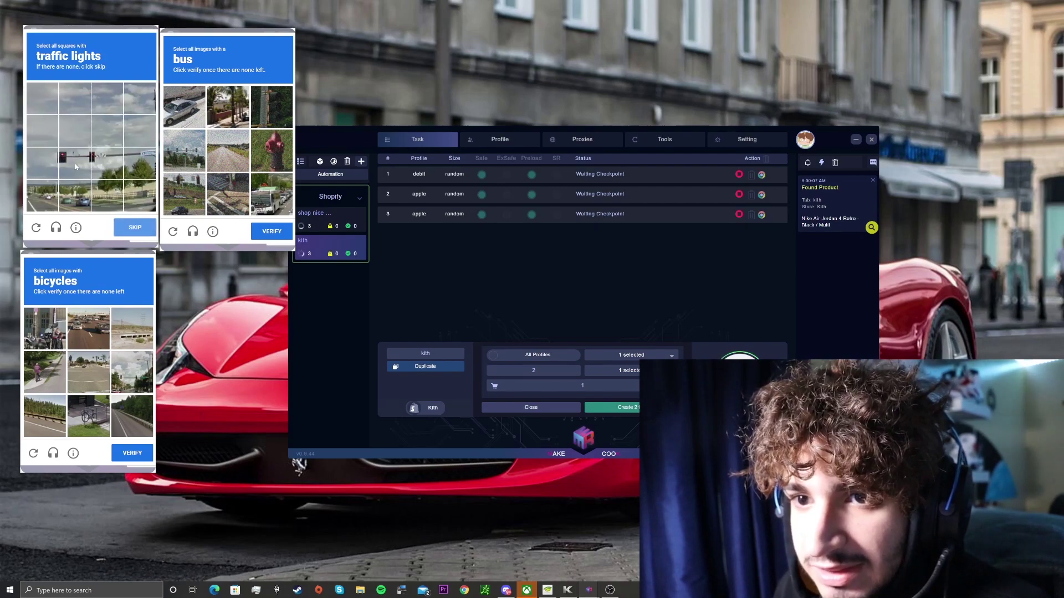
# - Mark the six traffic light squares in the second and third rows of the street picture and verify them
pyautogui.click(74, 162)
pyautogui.click(75, 130)
pyautogui.click(107, 130)
pyautogui.click(112, 166)
pyautogui.click(140, 163)
pyautogui.click(140, 131)
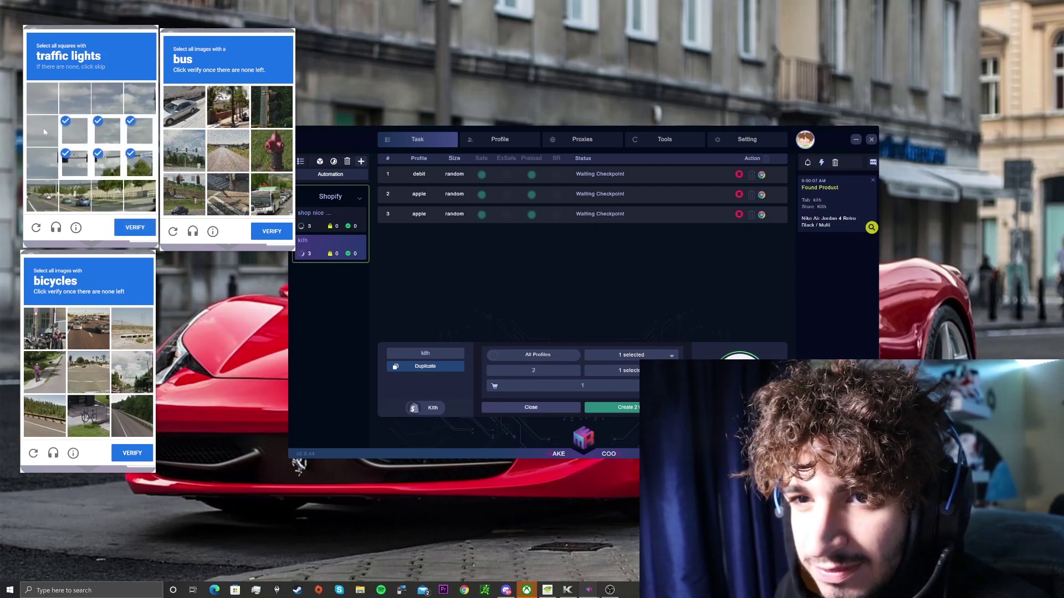
pyautogui.click(129, 226)
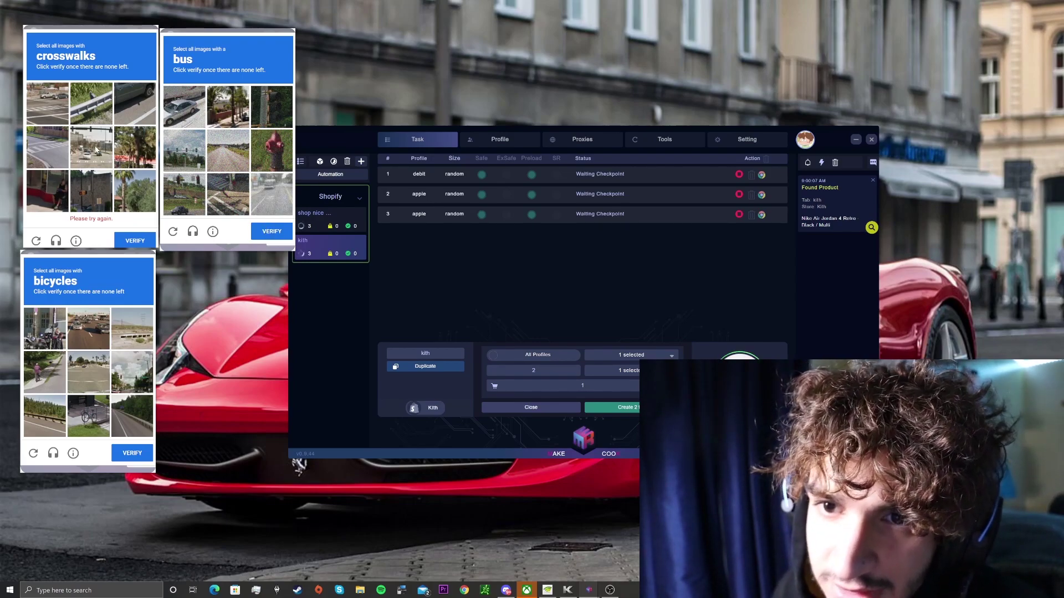
# - Select the last bus picture in one captcha, then the crosswalk pictures and their crosswalk replacements in the other
pyautogui.click(265, 196)
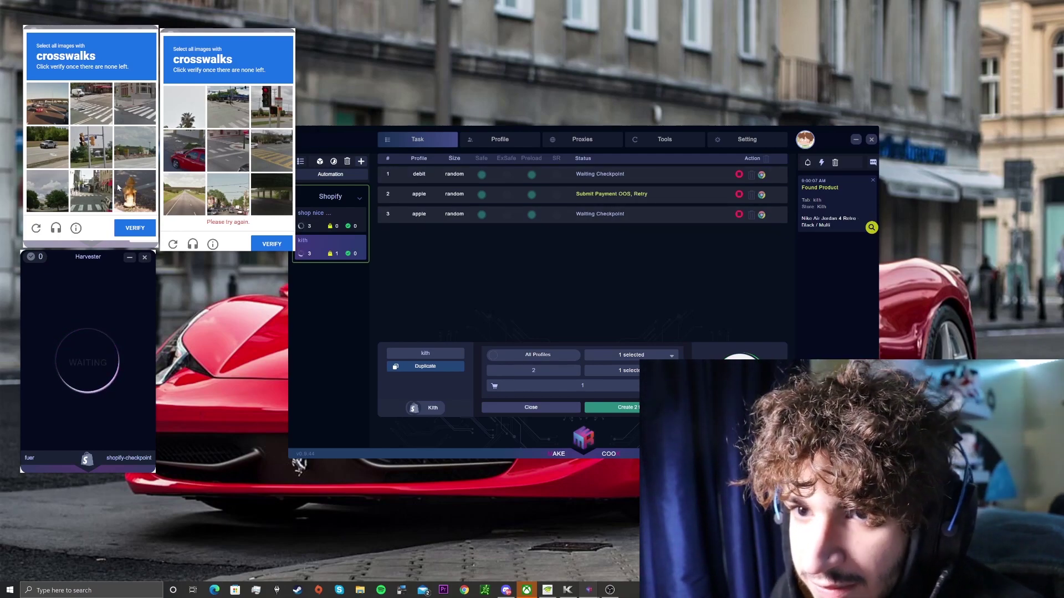
pyautogui.click(89, 97)
pyautogui.click(134, 102)
pyautogui.click(98, 192)
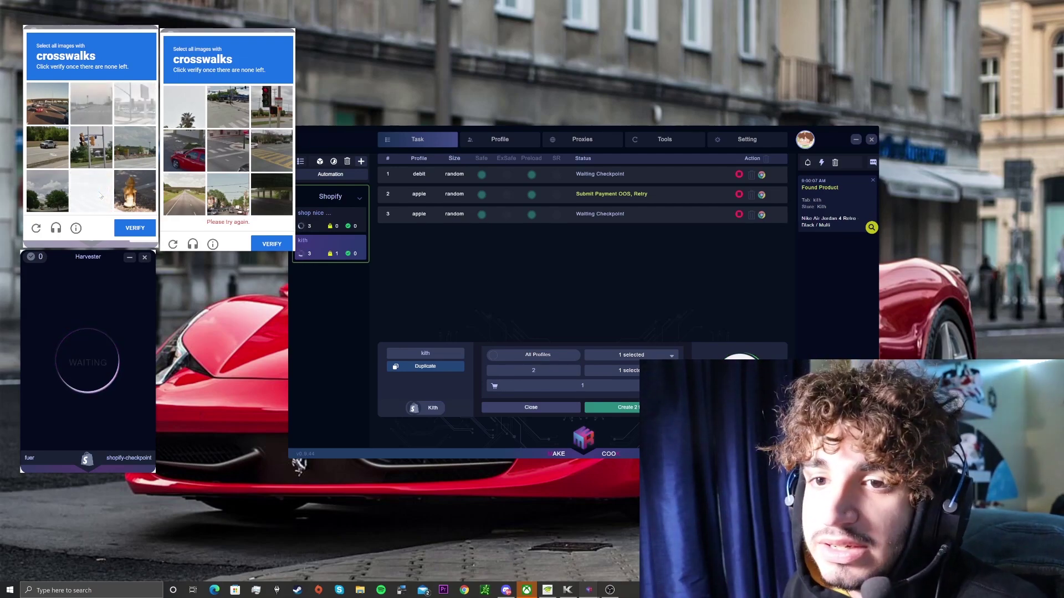
pyautogui.click(90, 101)
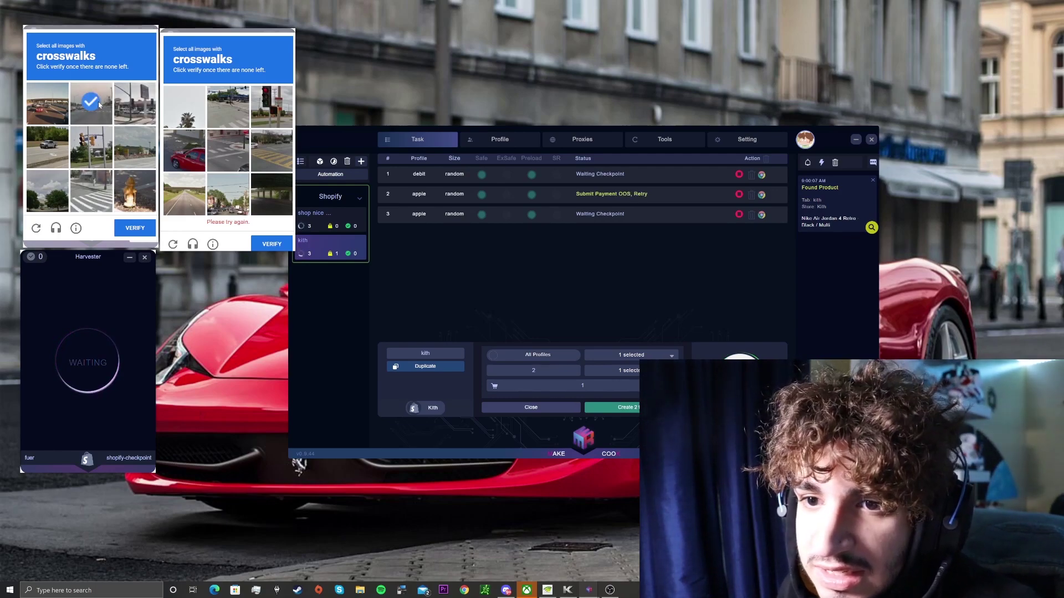
pyautogui.click(94, 195)
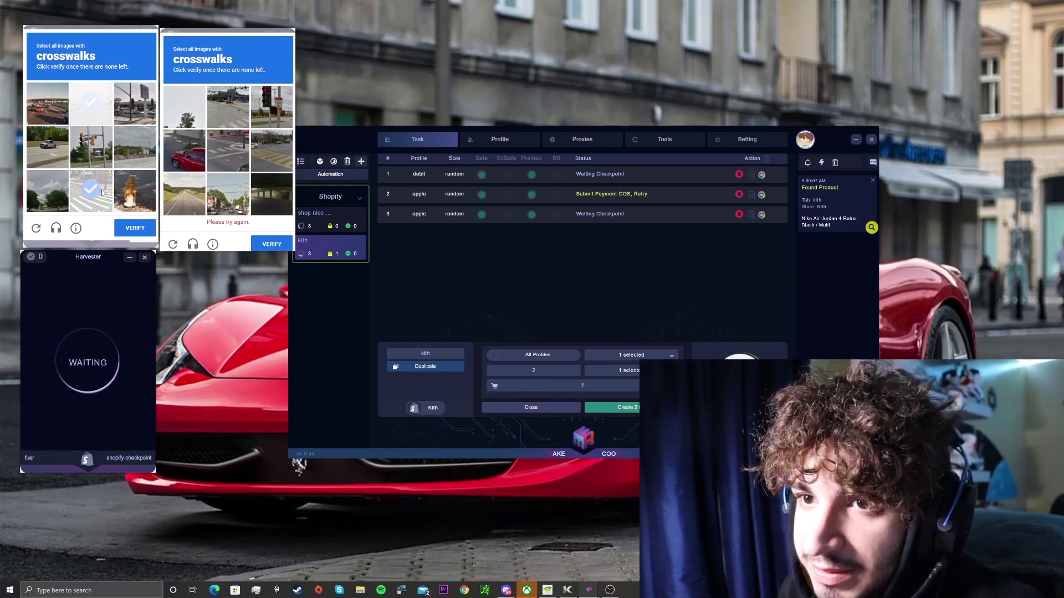
# - Select the middle-row crosswalk pictures in the second harvester captcha and submit both open captchas for verification
pyautogui.click(238, 153)
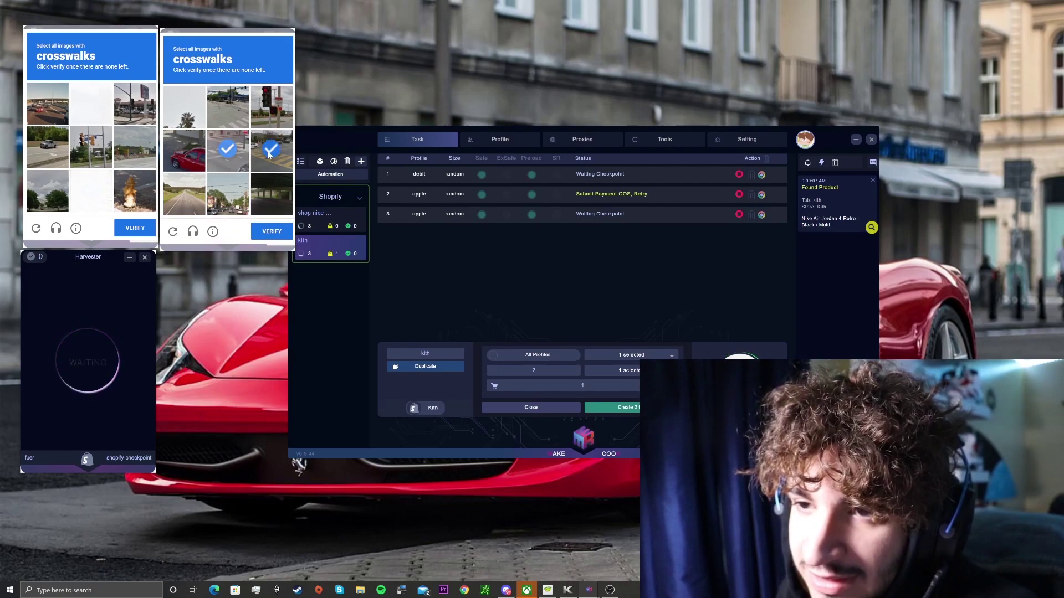
pyautogui.click(259, 158)
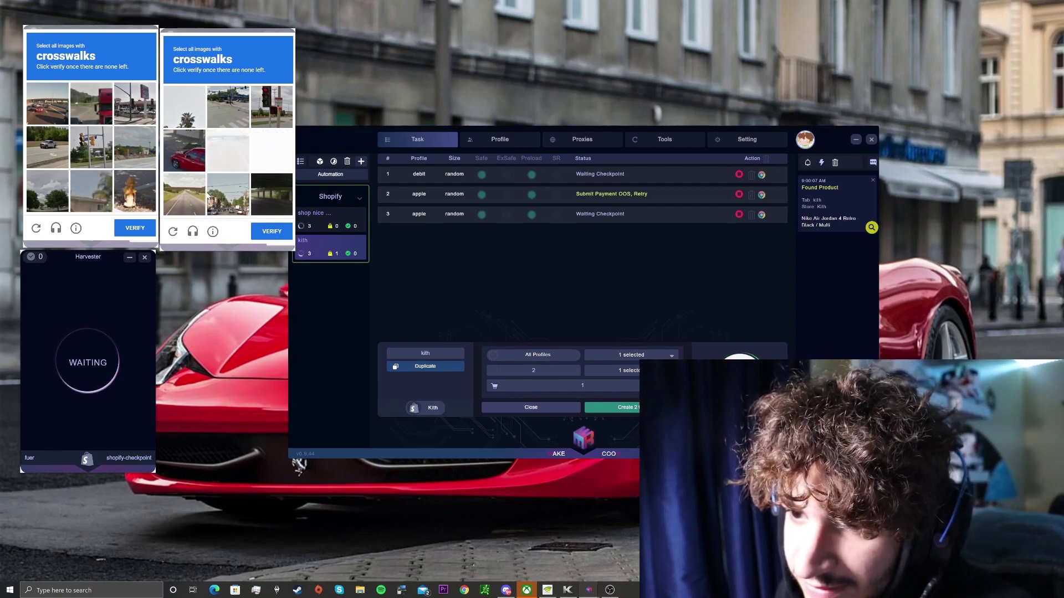
pyautogui.click(274, 232)
pyautogui.click(135, 229)
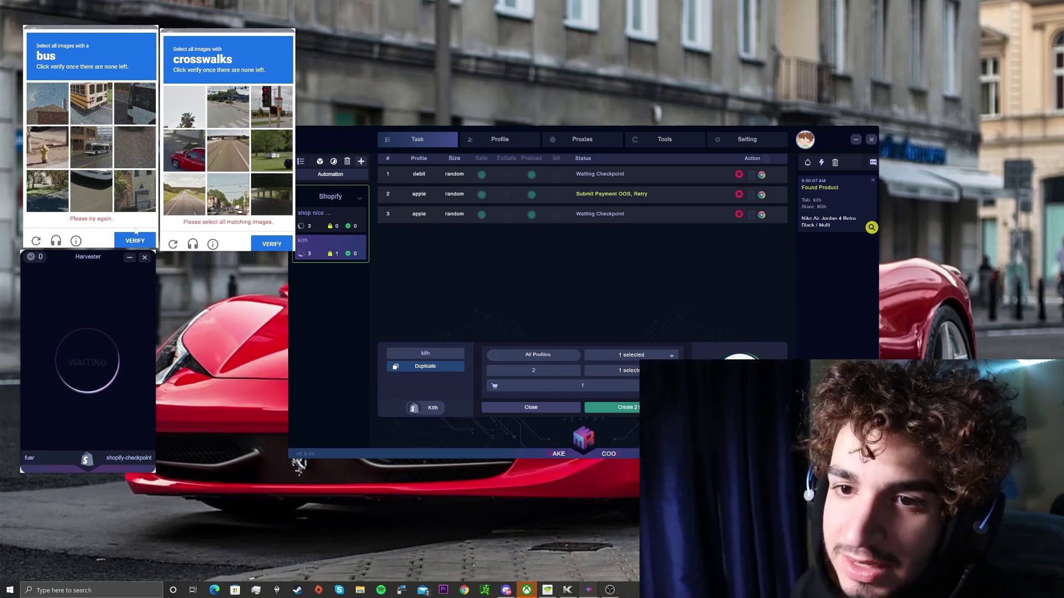
pyautogui.click(135, 239)
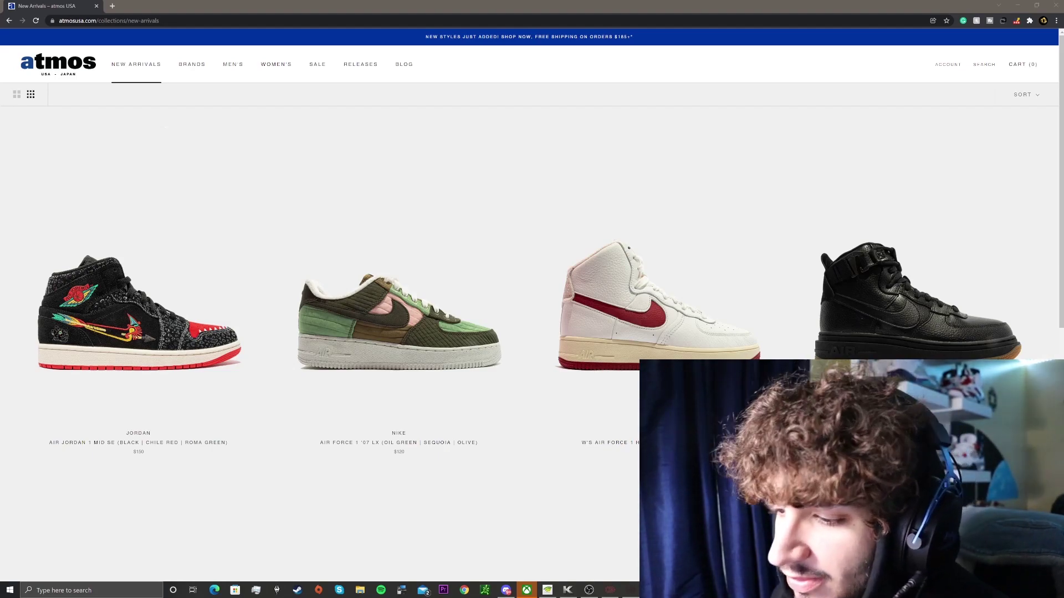
# - Reload the atmos USA new arrivals page to load the latest products
pyautogui.click(36, 20)
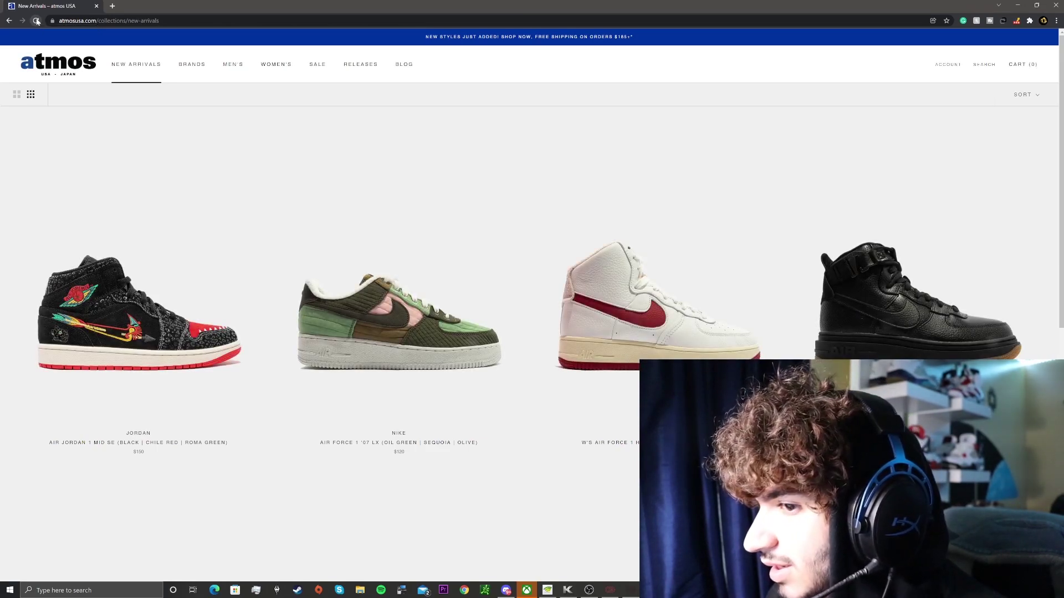
pyautogui.click(37, 21)
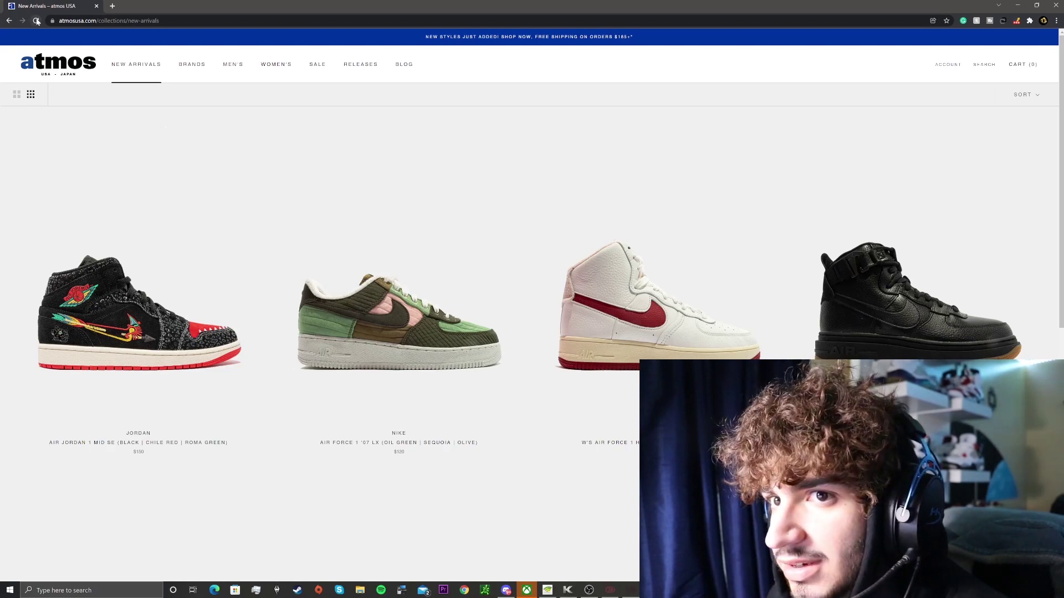
pyautogui.click(37, 21)
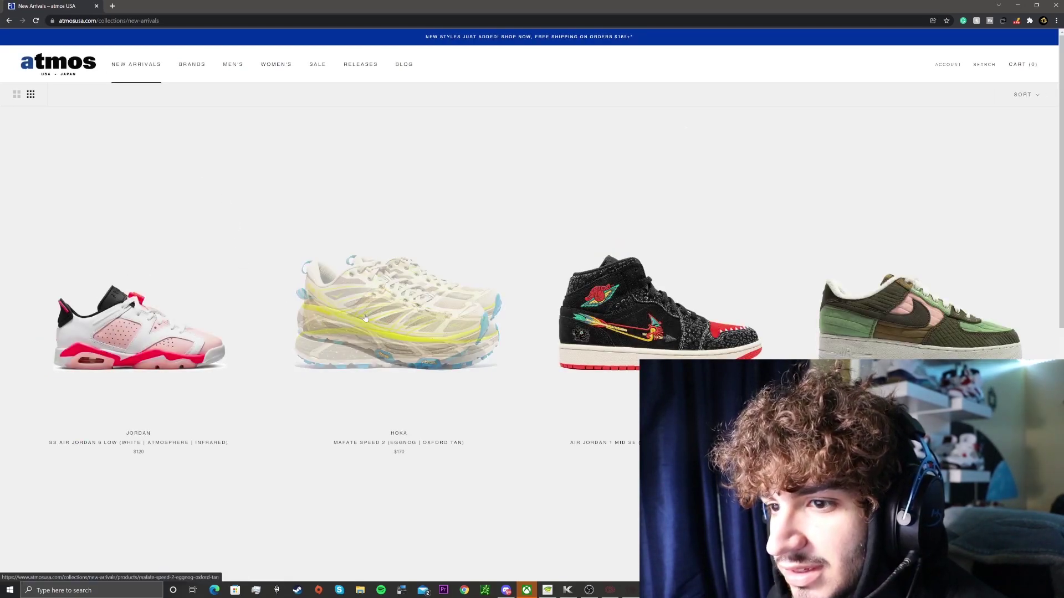
# - Look through the new arrivals listing for newly released sneakers
pyautogui.scroll(-3, 93, 200)
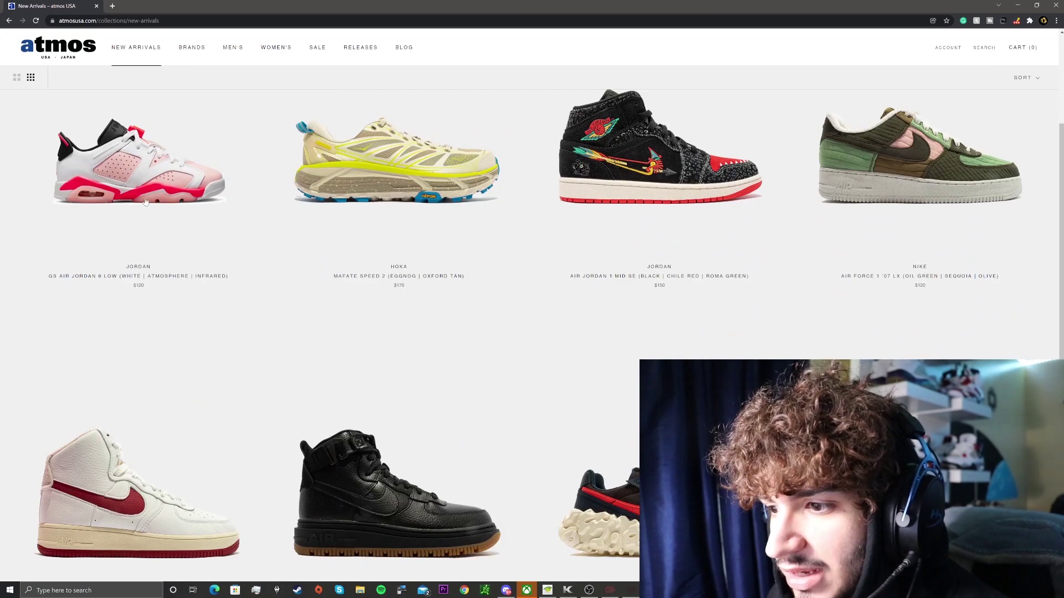
pyautogui.scroll(-5, 182, 209)
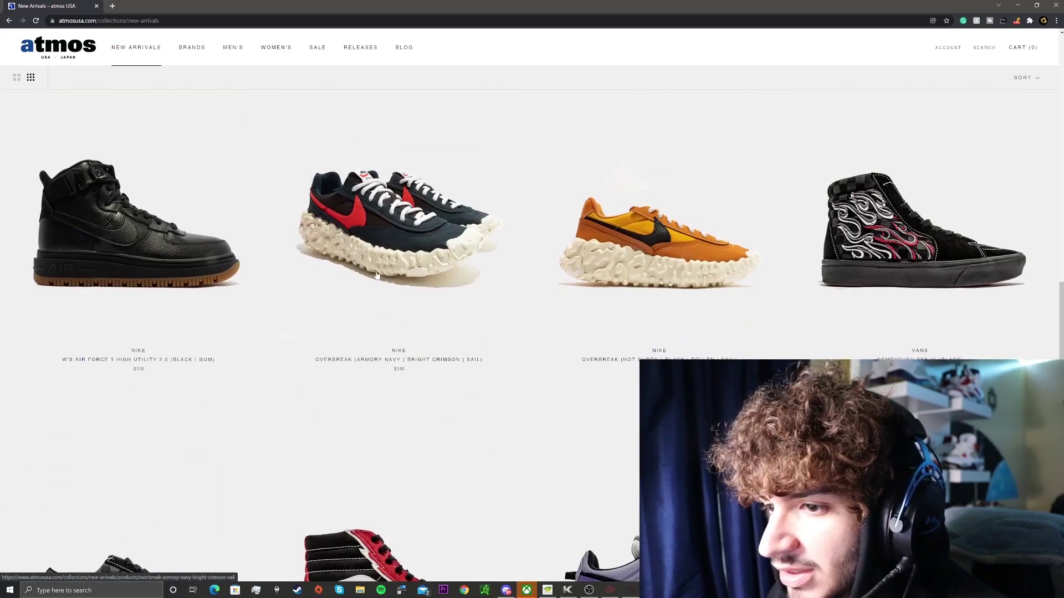
pyautogui.scroll(-10, 377, 275)
pyautogui.scroll(6, 514, 269)
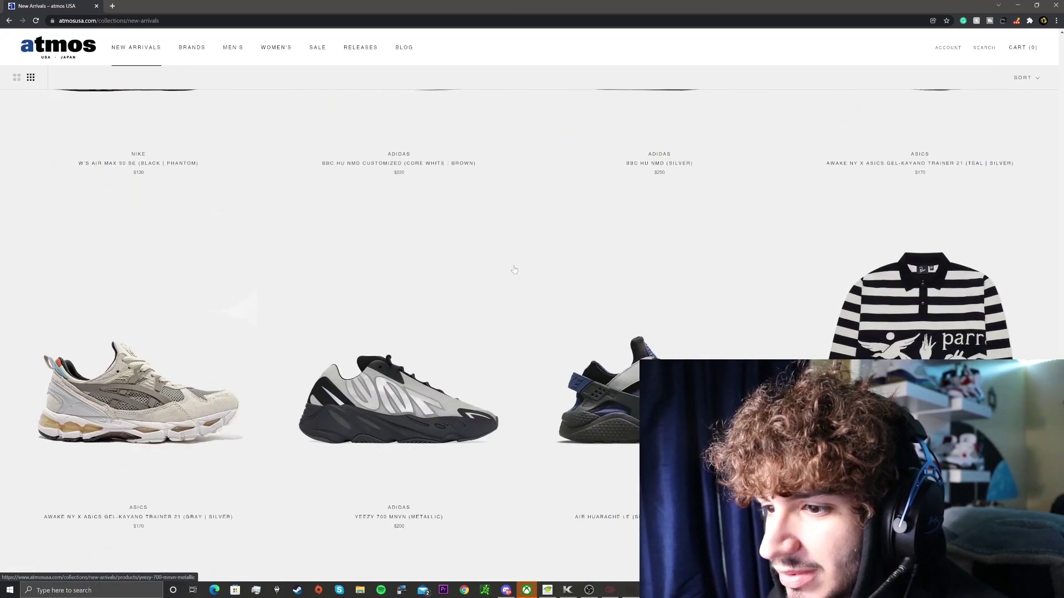
pyautogui.scroll(-20, 514, 270)
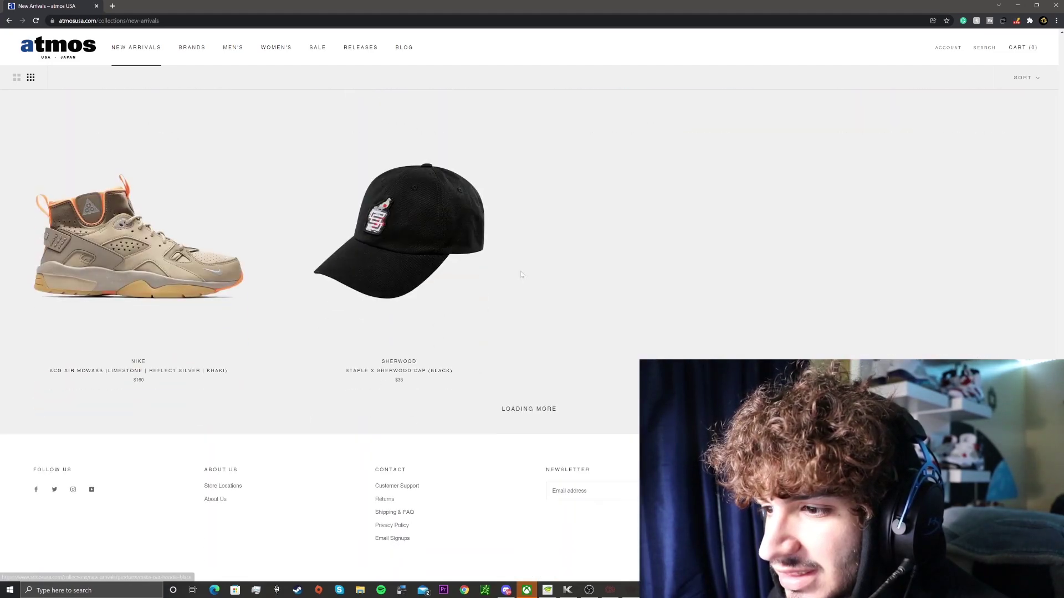
pyautogui.scroll(-5, 521, 275)
pyautogui.scroll(15, 521, 274)
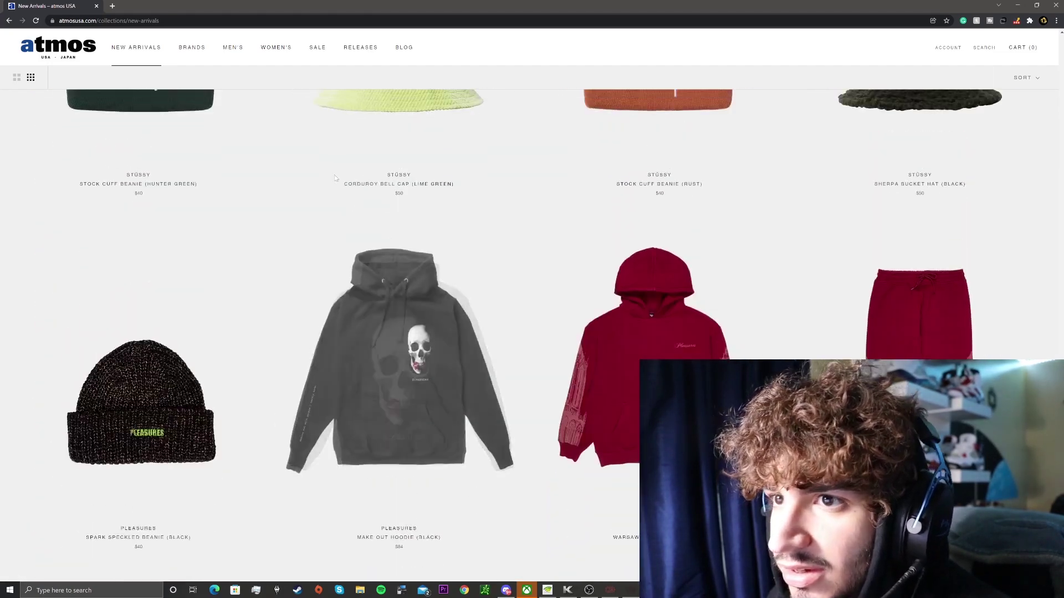
pyautogui.scroll(8, 326, 193)
pyautogui.scroll(-20, 314, 197)
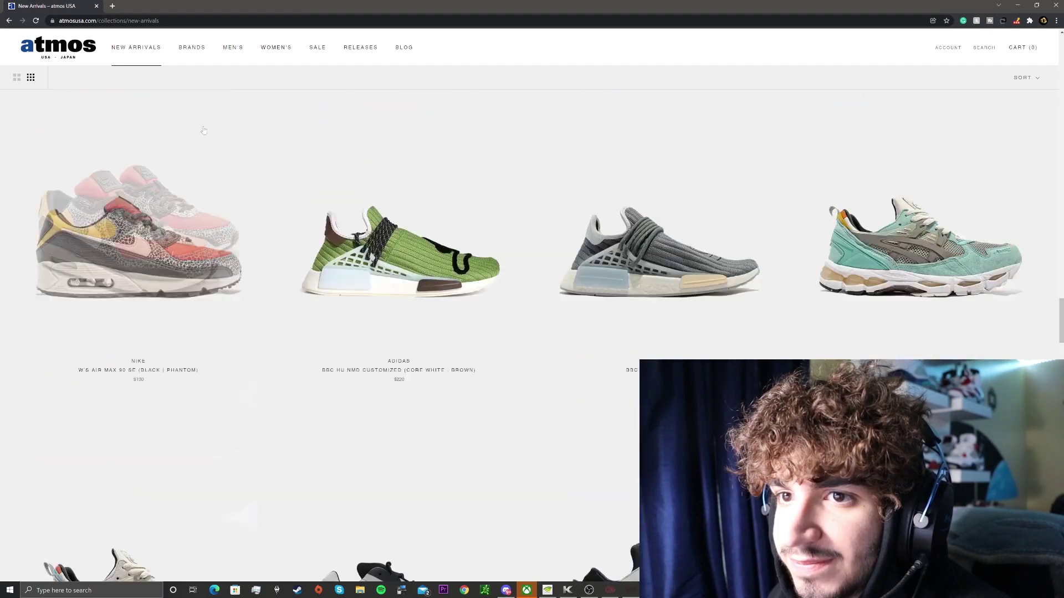
pyautogui.scroll(15, 323, 214)
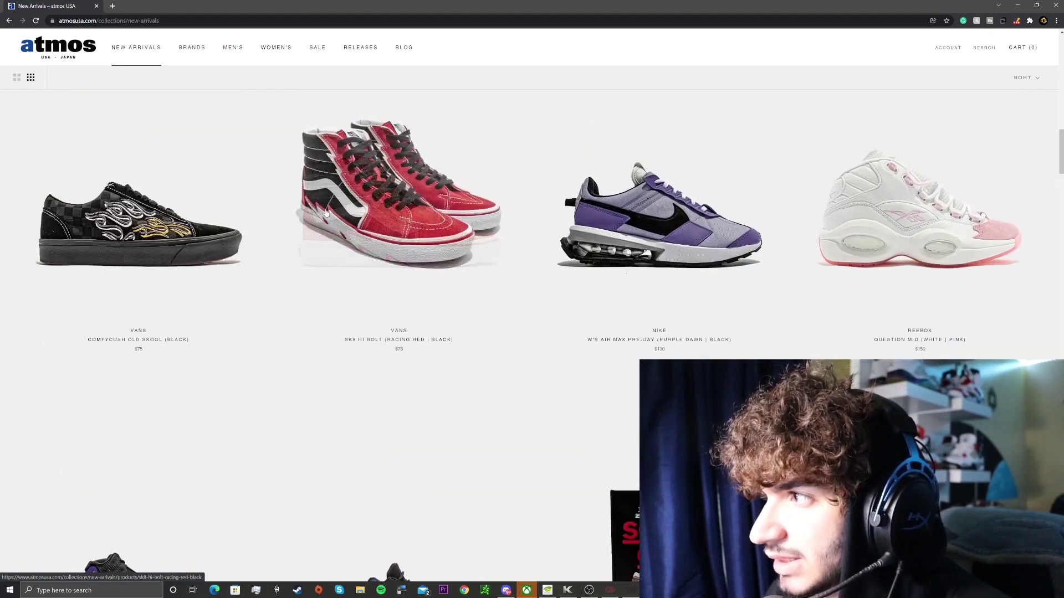
# - Search the store for "jordan 4" and open the GS Air Jordan 4 Retro (Black | Red)
pyautogui.click(990, 49)
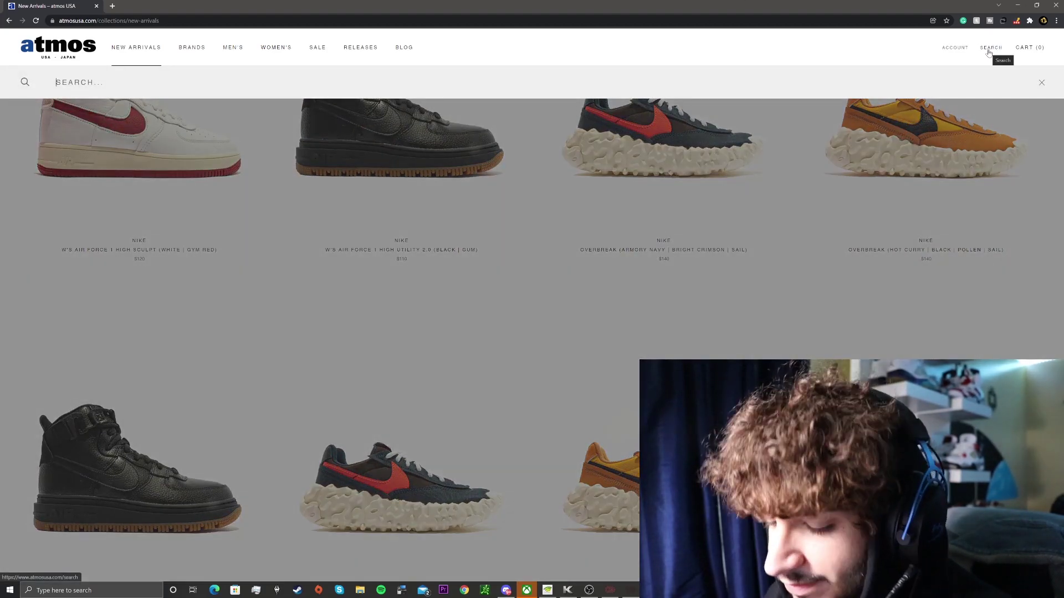
pyautogui.write('jordan')
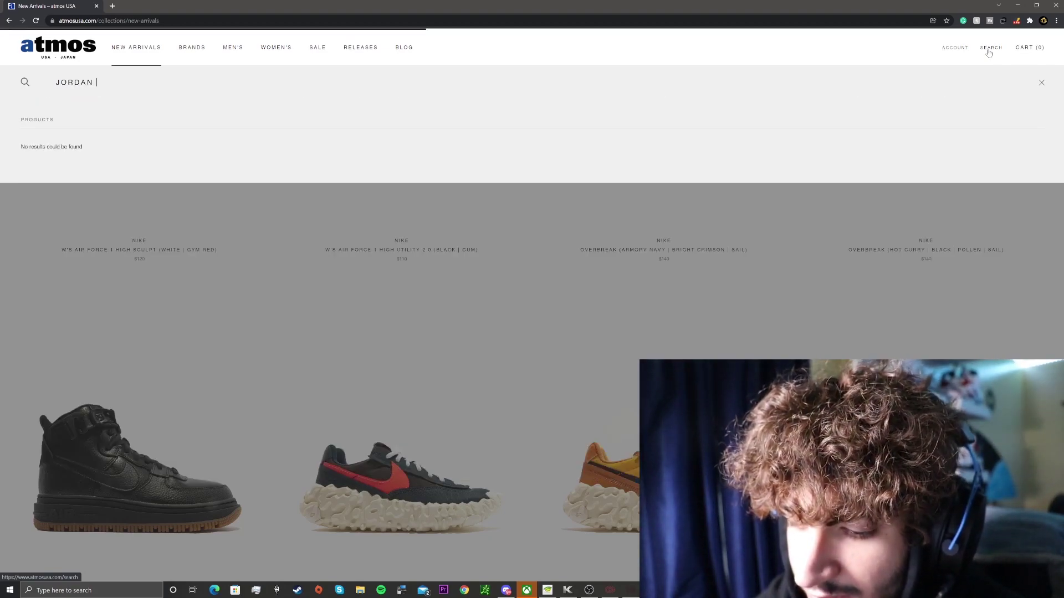
pyautogui.write(' 4')
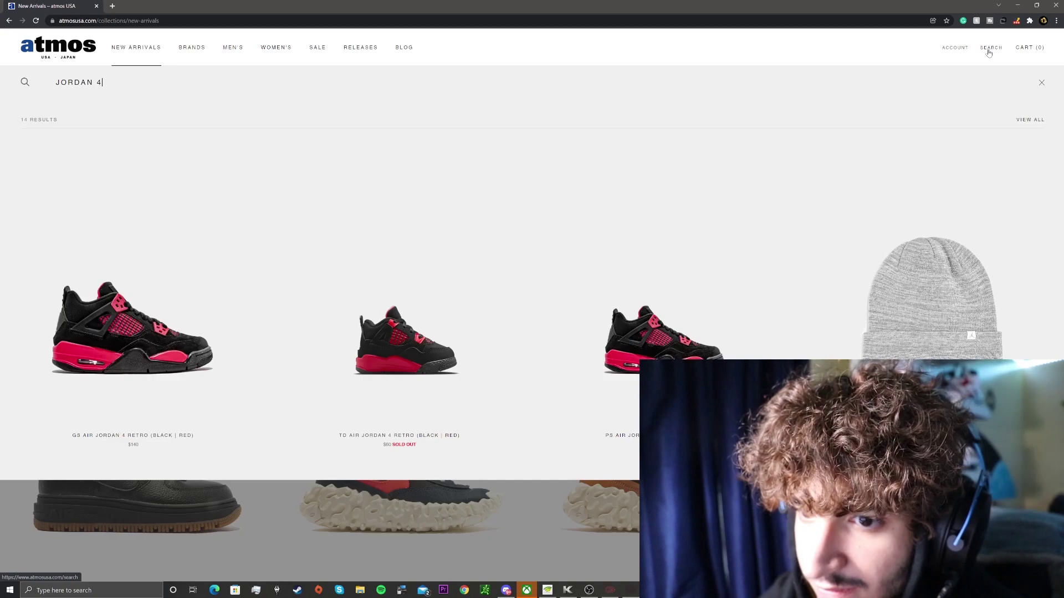
pyautogui.click(201, 358)
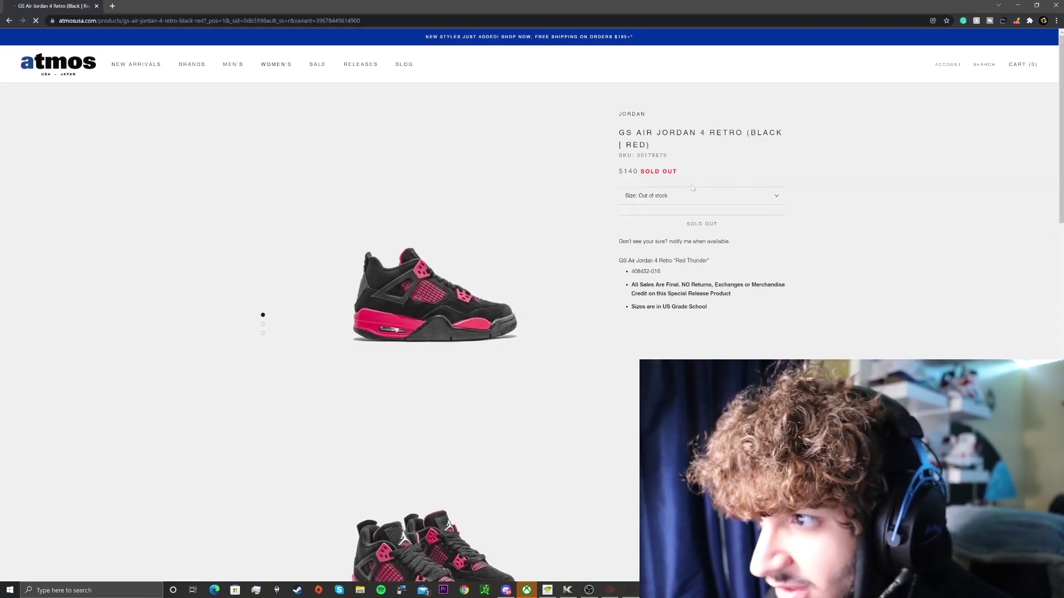
# - Choose size 5Y, add the shoe to the cart and proceed to checkout
pyautogui.click(692, 193)
pyautogui.click(535, 175)
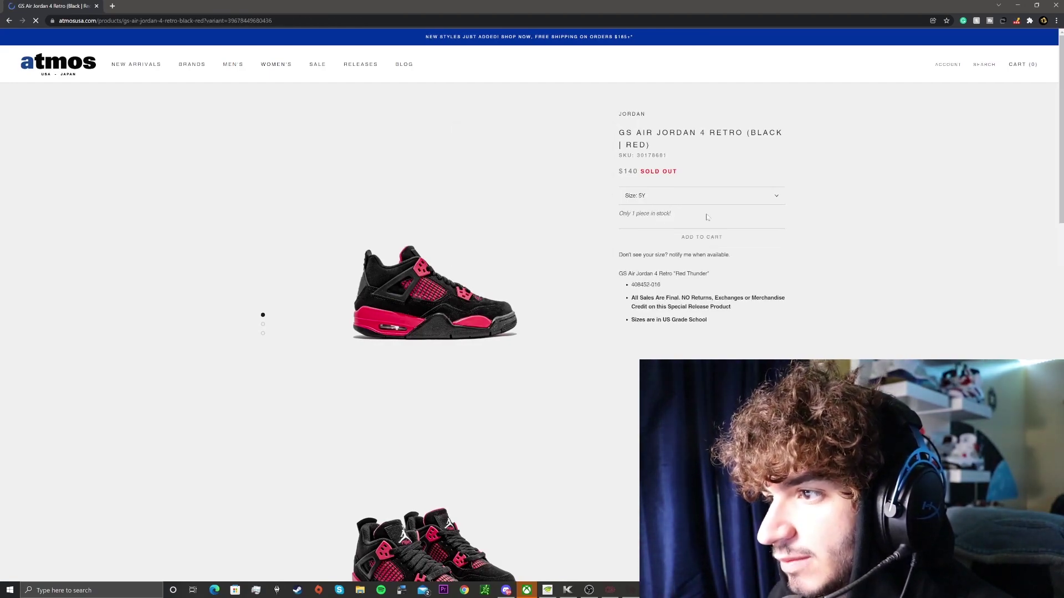
pyautogui.click(704, 237)
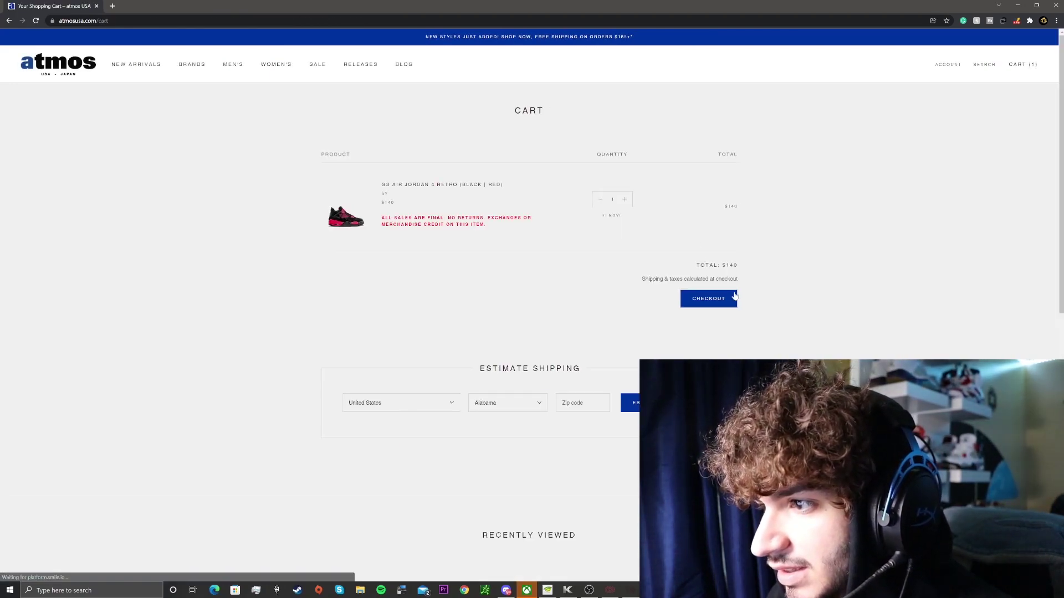
pyautogui.click(717, 301)
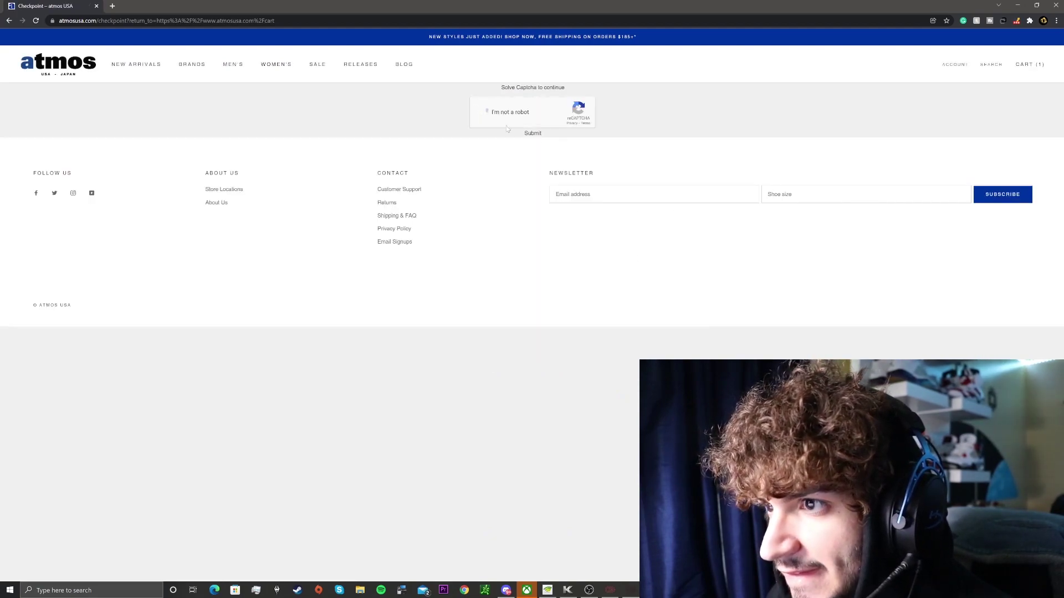
# - Start the checkpoint's robot check, mark the six traffic light squares in the hillside road picture and submit them
pyautogui.click(487, 112)
pyautogui.click(513, 146)
pyautogui.click(554, 145)
pyautogui.click(554, 106)
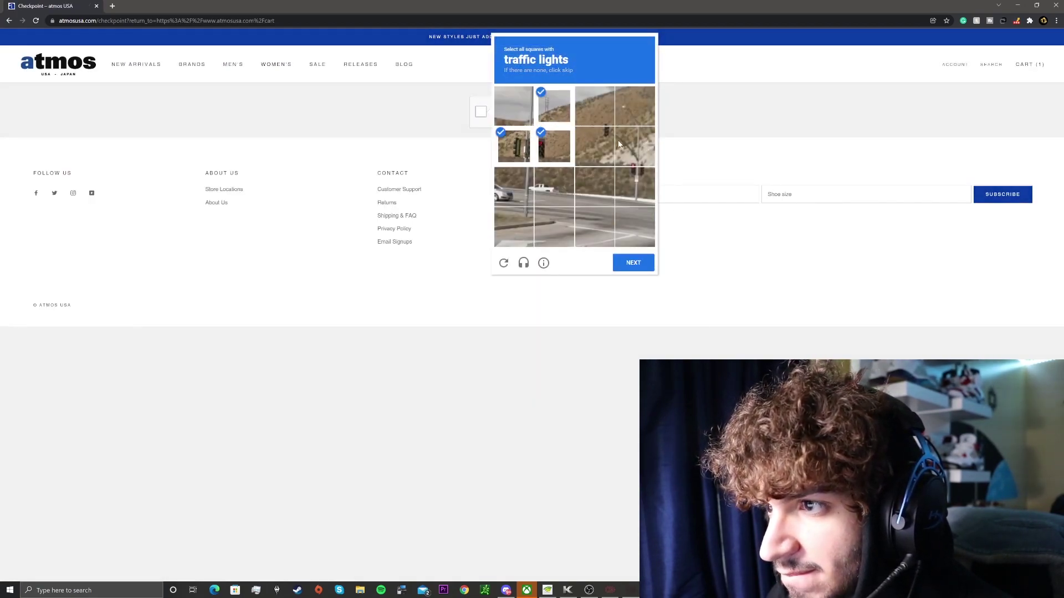
pyautogui.click(626, 146)
pyautogui.click(634, 186)
pyautogui.click(595, 146)
pyautogui.click(595, 106)
pyautogui.click(554, 106)
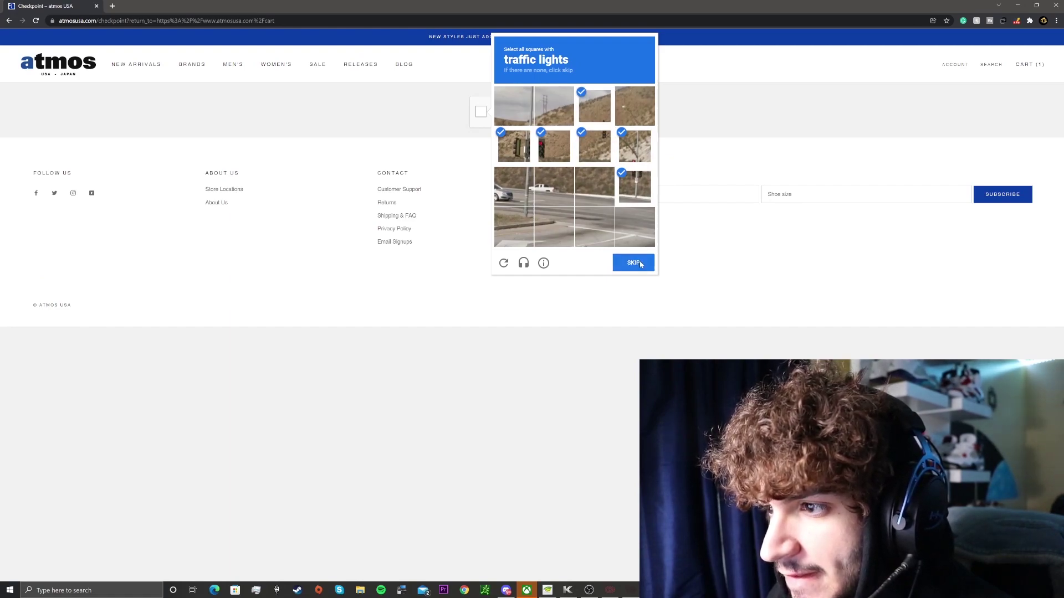
pyautogui.click(640, 262)
# - Mark the red signal's bottom-row square and the two squares with the yellow traffic light, then verify the selection
pyautogui.click(564, 226)
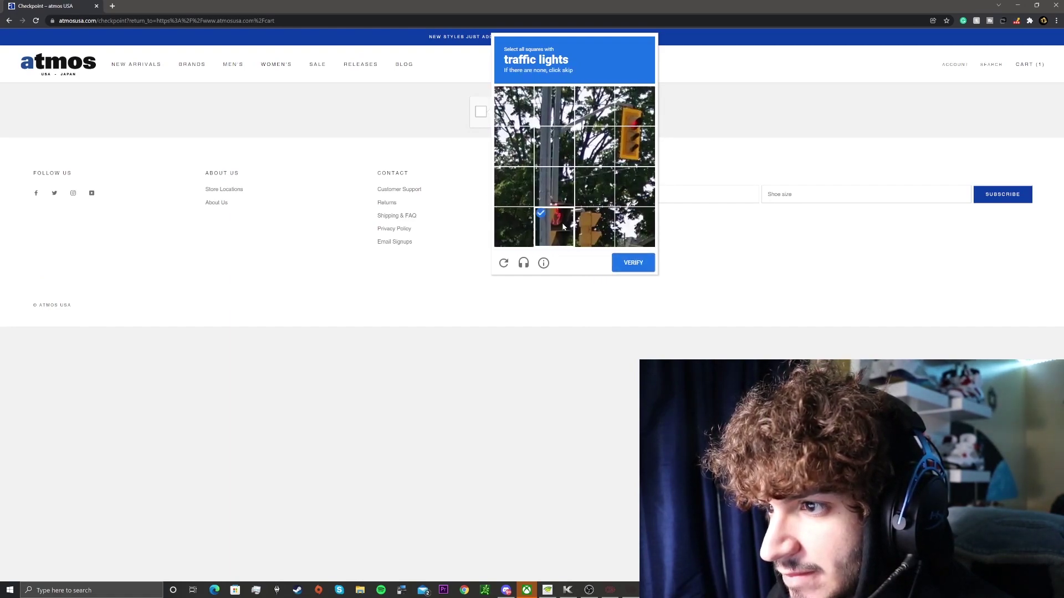
pyautogui.click(634, 147)
pyautogui.click(634, 105)
pyautogui.click(640, 263)
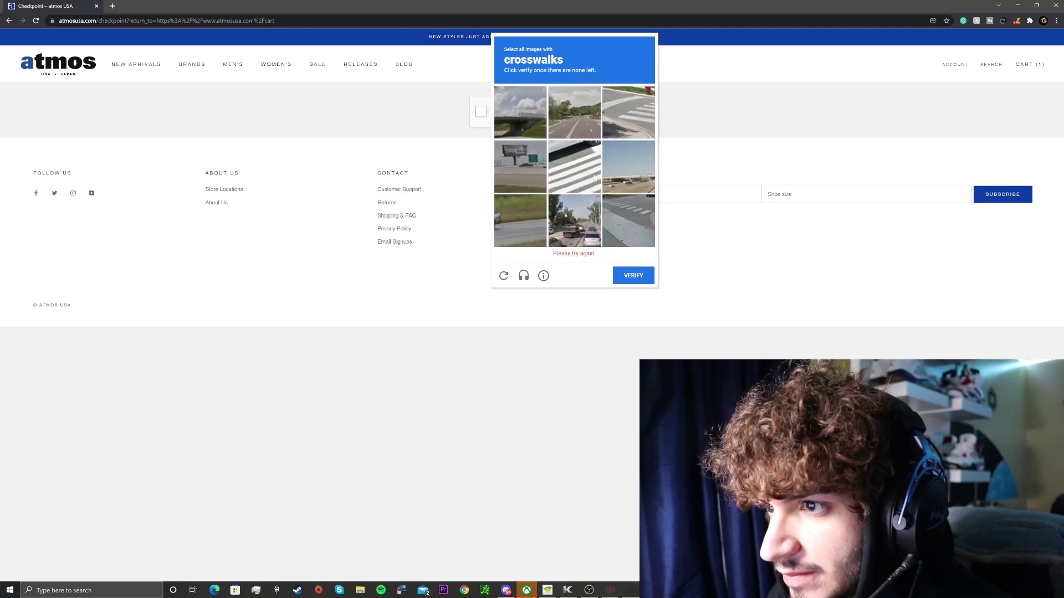
# - Mark all crosswalk images, including the replacements in the grid's centre tile, verify the selection and submit the checkpoint
pyautogui.click(578, 179)
pyautogui.click(626, 116)
pyautogui.click(628, 221)
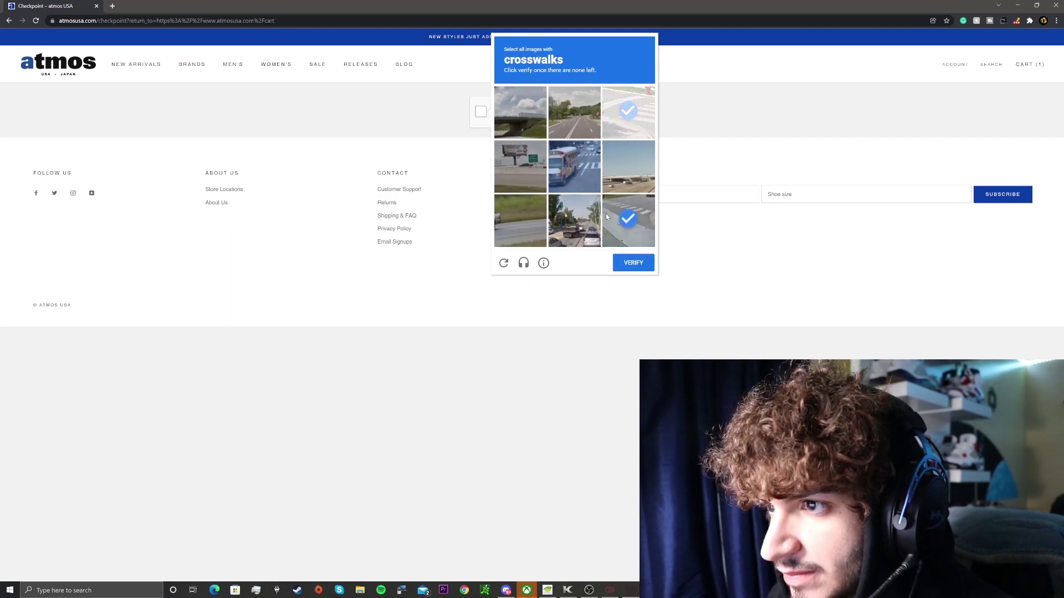
pyautogui.click(582, 167)
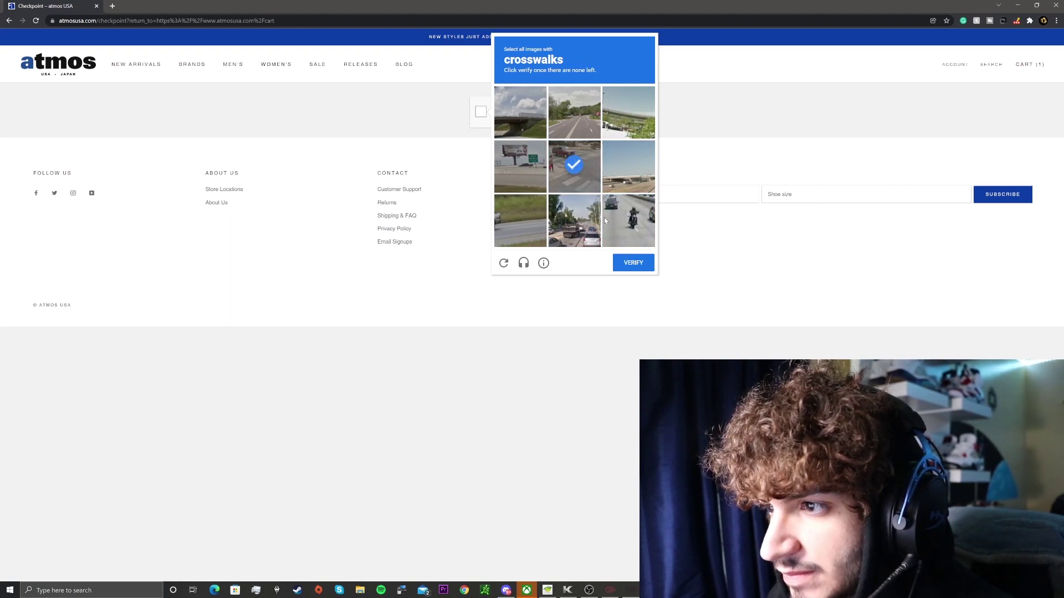
pyautogui.click(634, 264)
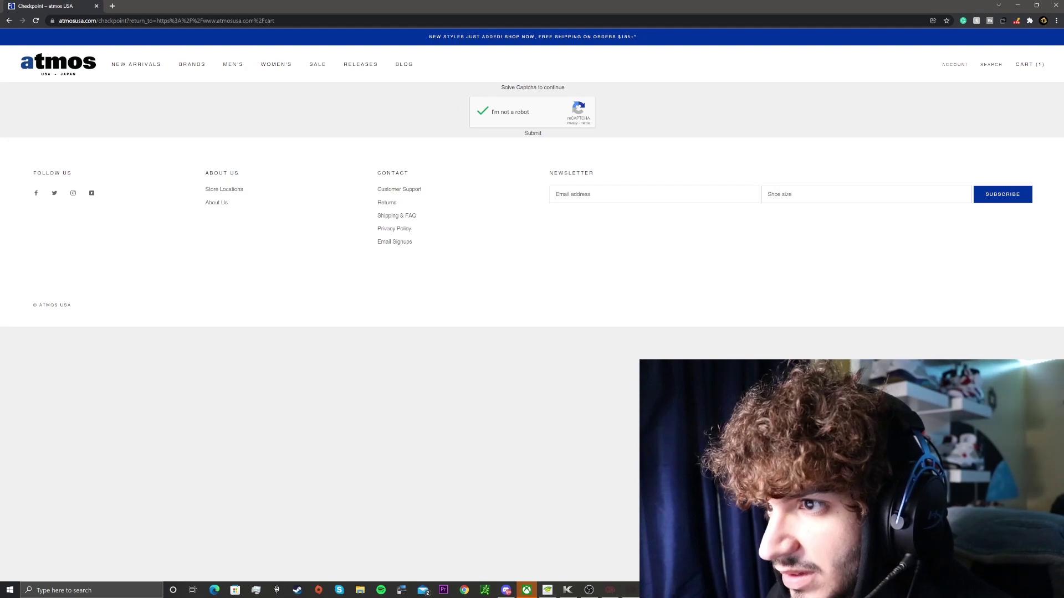
pyautogui.click(533, 134)
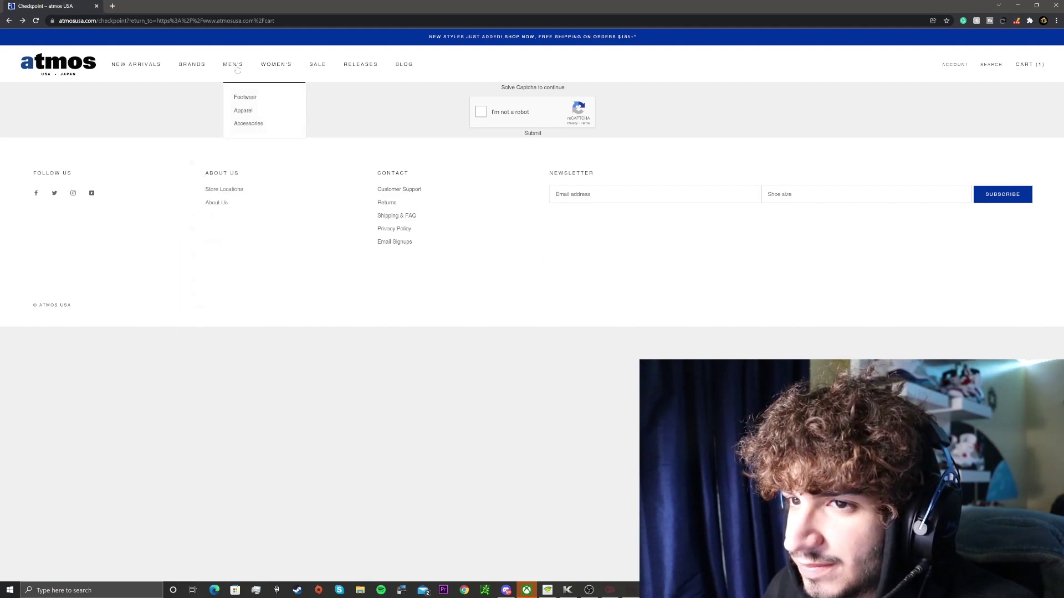
# - Check the cart and return to the GS Air Jordan 4 Retro (Black | Red) page to examine its size availability
pyautogui.click(992, 65)
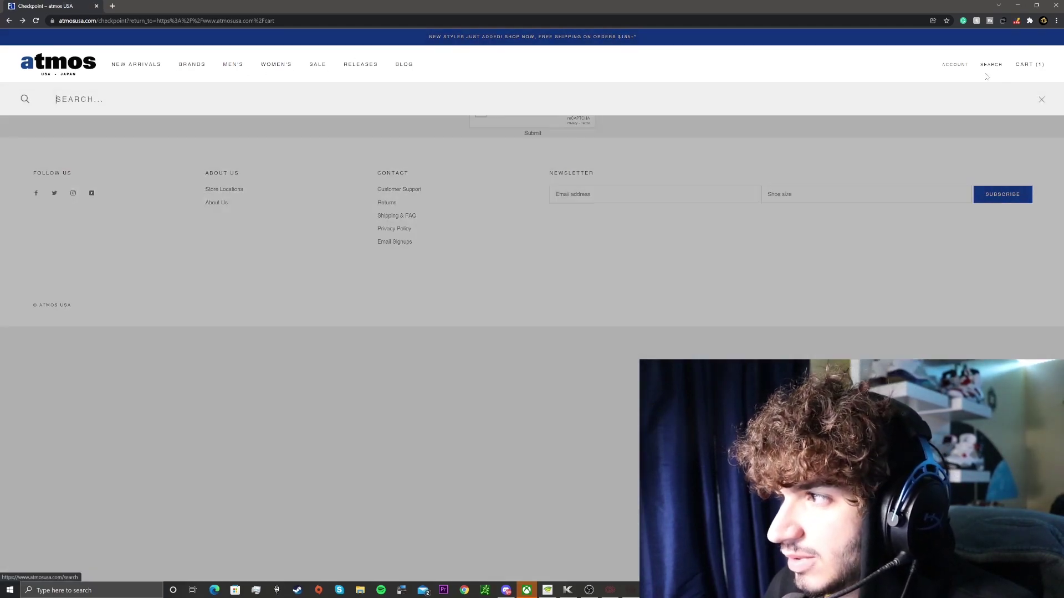
pyautogui.click(1028, 64)
pyautogui.click(347, 214)
pyautogui.scroll(-8, 261, 322)
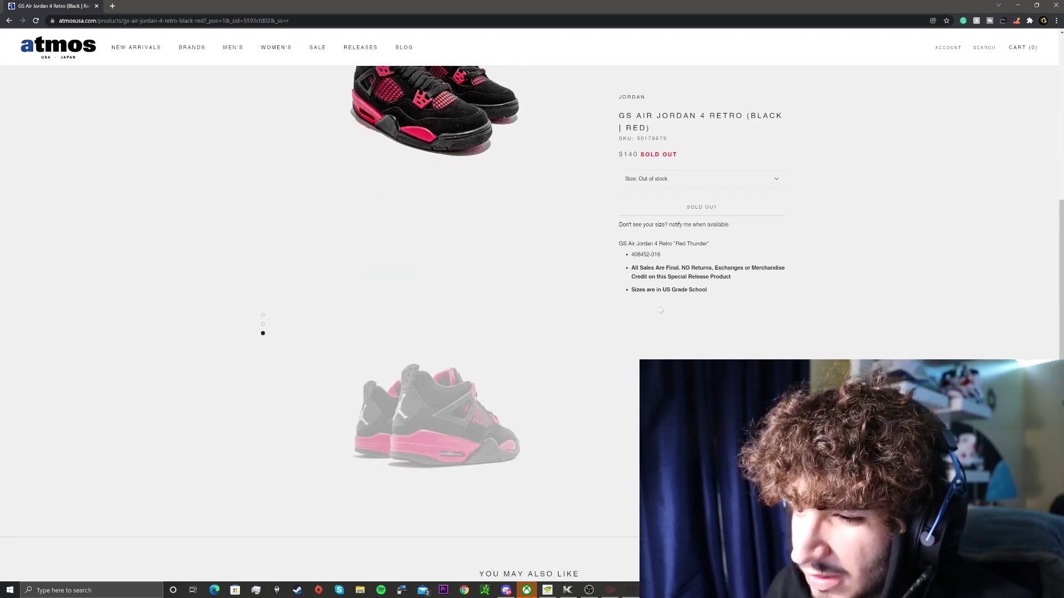
pyautogui.scroll(-3, 660, 309)
pyautogui.scroll(10, 657, 311)
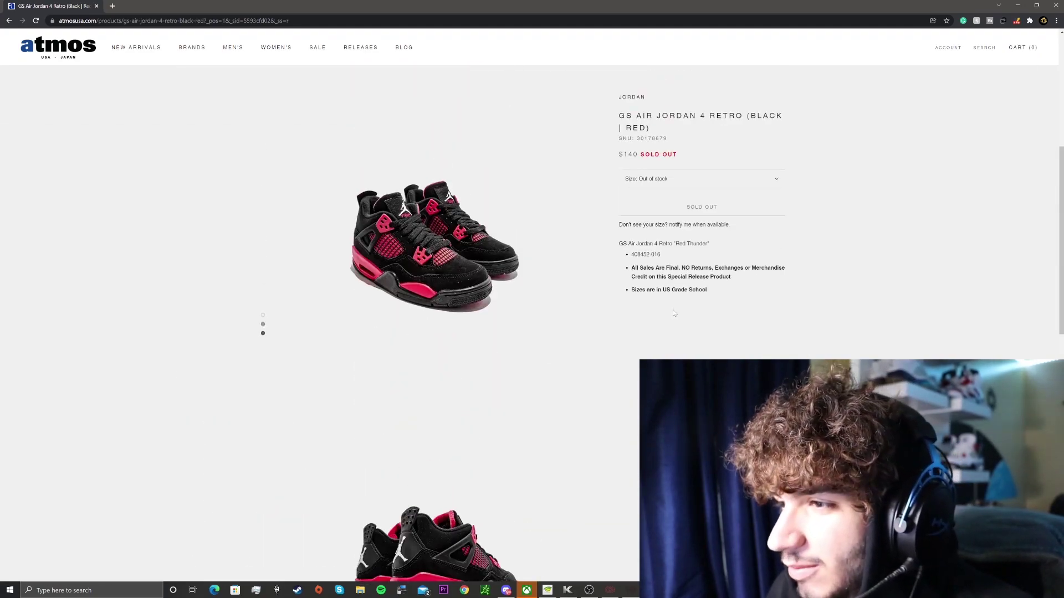
pyautogui.scroll(1, 642, 300)
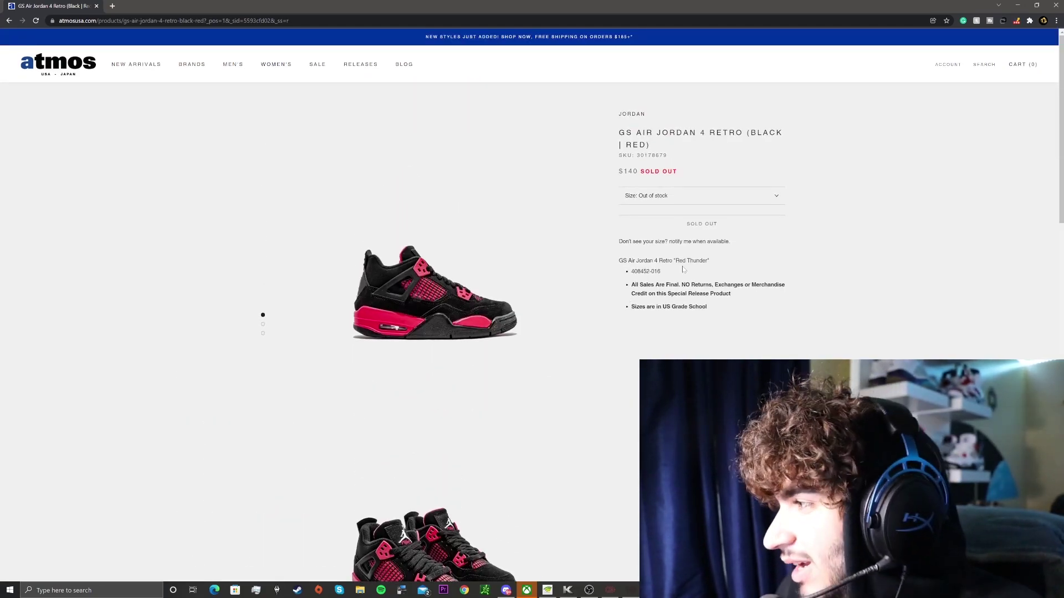
# - Close the browser window with the atmos store
pyautogui.click(1054, 4)
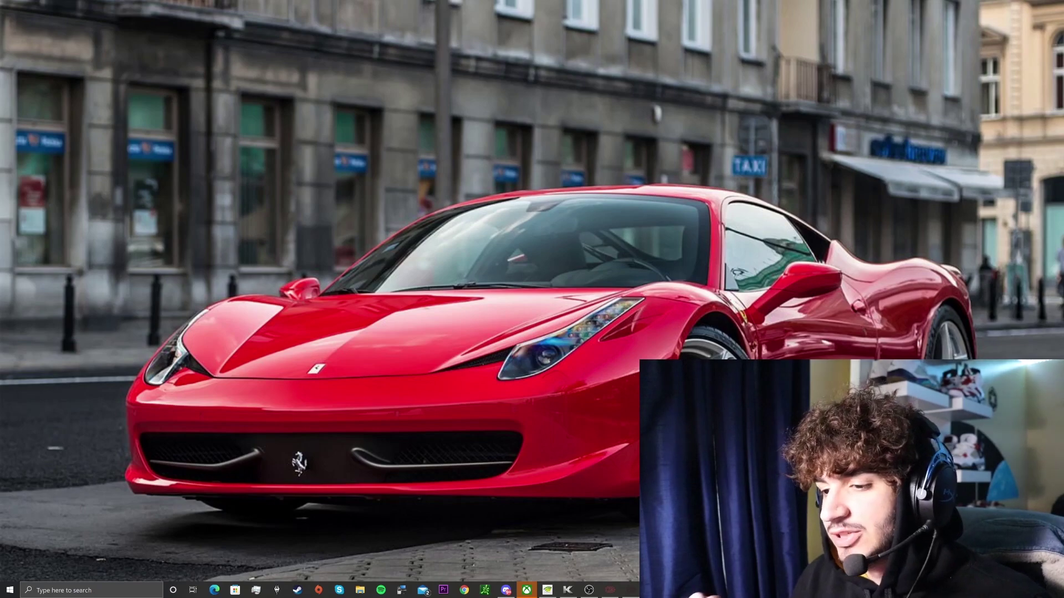
pyautogui.moveTo(596, 591)
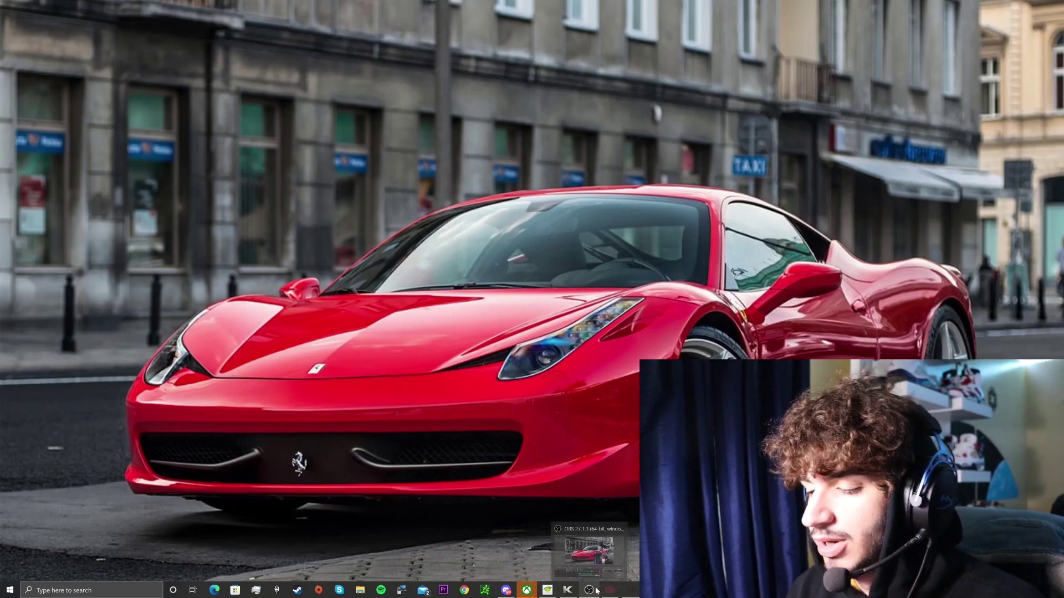